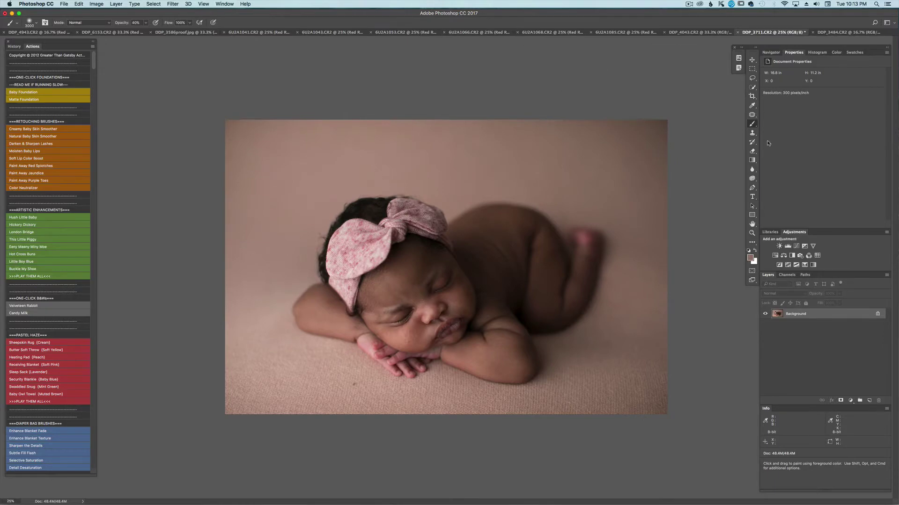
# Patch the blemishes on the baby's near cheek with the Patch tool, sampling from the clear skin nearby
pyautogui.click(752, 116)
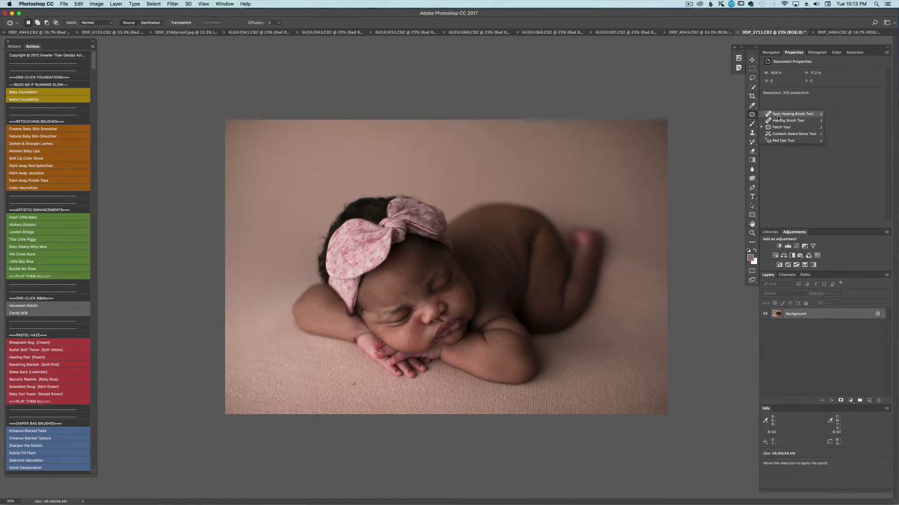
pyautogui.click(773, 127)
pyautogui.press('super+plus')
pyautogui.press('super+plus')
pyautogui.press('super+plus')
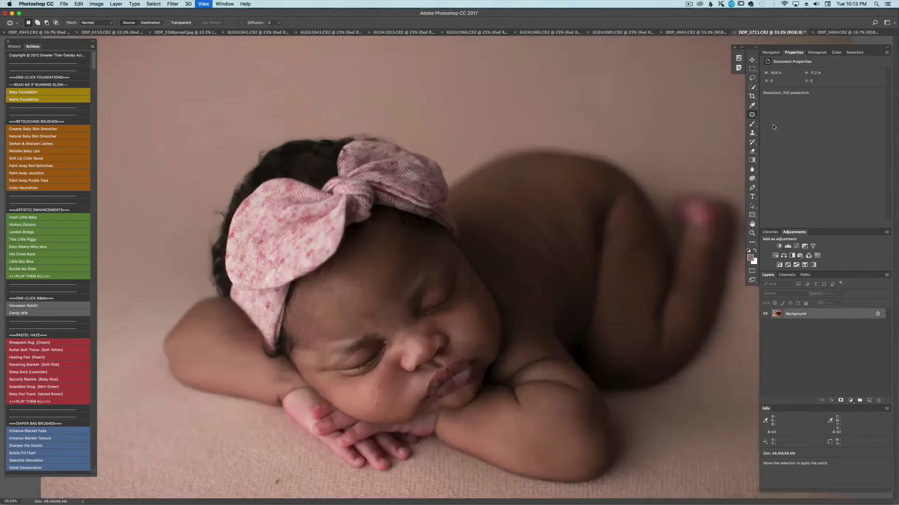
pyautogui.scroll(-5, 360, 372)
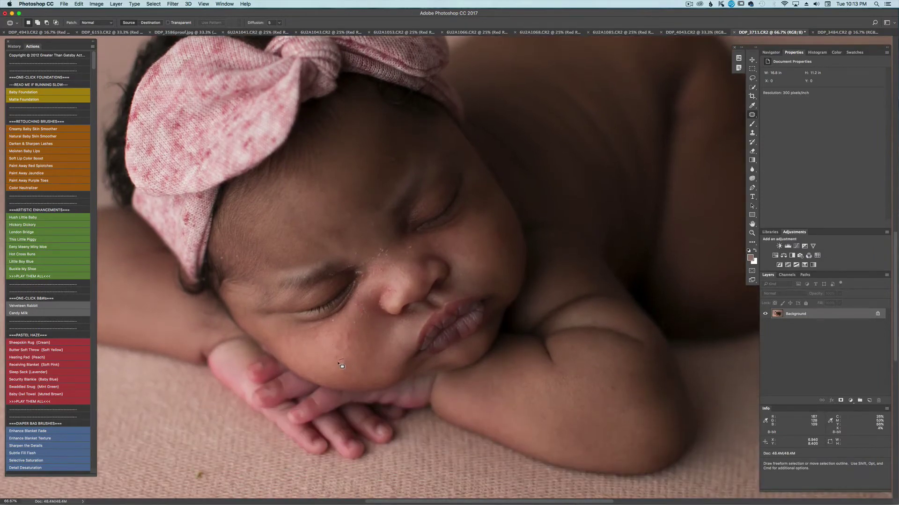
pyautogui.moveTo(341, 360)
pyautogui.mouseDown()
pyautogui.moveTo(352, 367)
pyautogui.moveTo(330, 359)
pyautogui.moveTo(353, 329)
pyautogui.moveTo(365, 350)
pyautogui.mouseUp()
pyautogui.moveTo(365, 356)
pyautogui.mouseDown()
pyautogui.moveTo(343, 351)
pyautogui.moveTo(346, 343)
pyautogui.moveTo(327, 351)
pyautogui.moveTo(319, 335)
pyautogui.mouseUp()
pyautogui.moveTo(317, 339)
pyautogui.mouseDown()
pyautogui.moveTo(321, 347)
pyautogui.moveTo(326, 335)
pyautogui.moveTo(336, 334)
pyautogui.moveTo(335, 342)
pyautogui.moveTo(345, 336)
pyautogui.moveTo(337, 329)
pyautogui.moveTo(289, 341)
pyautogui.moveTo(293, 347)
pyautogui.moveTo(278, 342)
pyautogui.moveTo(284, 337)
pyautogui.moveTo(284, 346)
pyautogui.mouseUp()
# Patch the uneven skin under the near eye and beside the bridge of the nose, and deselect
pyautogui.moveTo(336, 319); pyautogui.dragTo(336, 320)
pyautogui.moveTo(334, 321)
pyautogui.mouseDown()
pyautogui.moveTo(356, 329)
pyautogui.moveTo(369, 314)
pyautogui.mouseUp()
pyautogui.moveTo(355, 272)
pyautogui.mouseDown()
pyautogui.moveTo(365, 273)
pyautogui.moveTo(358, 272)
pyautogui.mouseUp()
pyautogui.moveTo(358, 274); pyautogui.dragTo(380, 279)
pyautogui.press('super+d')
# Patch the creases on the forehead above the near eyebrow and clear the selection
pyautogui.moveTo(325, 236)
pyautogui.mouseDown()
pyautogui.moveTo(317, 257)
pyautogui.moveTo(351, 256)
pyautogui.moveTo(347, 241)
pyautogui.moveTo(324, 240)
pyautogui.moveTo(335, 205)
pyautogui.moveTo(295, 239)
pyautogui.moveTo(344, 228)
pyautogui.moveTo(326, 207)
pyautogui.moveTo(345, 218)
pyautogui.mouseUp()
pyautogui.press('super+d')
pyautogui.press('super+minus')
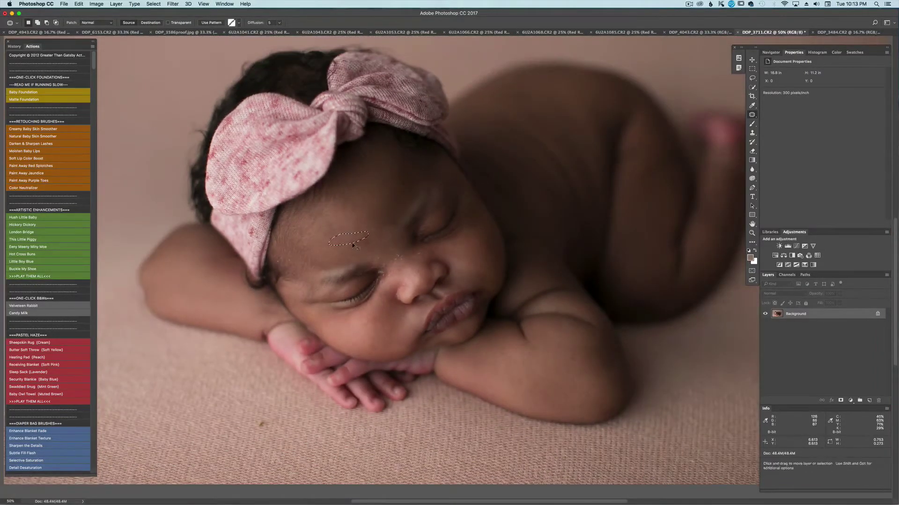
pyautogui.press('super+d')
# Remove the dark speck on the blanket below the hands with an enlarged Spot Healing Brush
pyautogui.press('super+plus')
pyautogui.rightClick(752, 115)
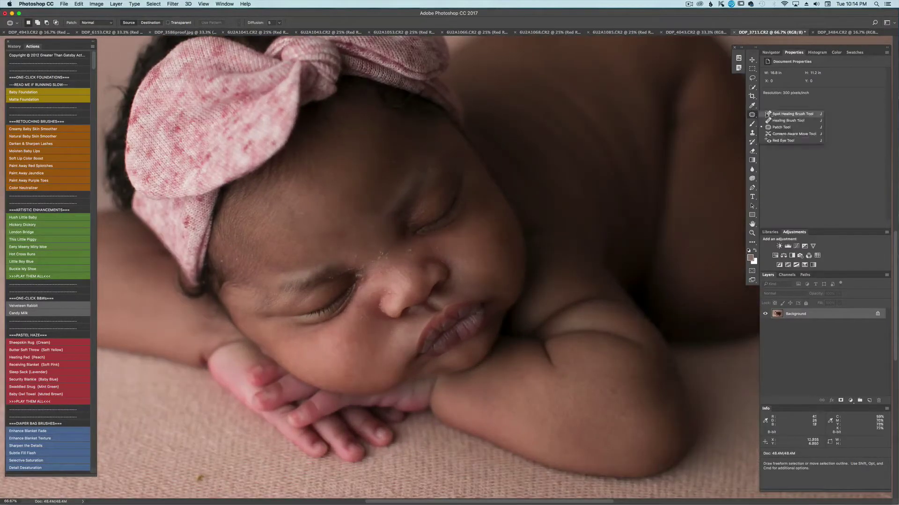
pyautogui.click(779, 114)
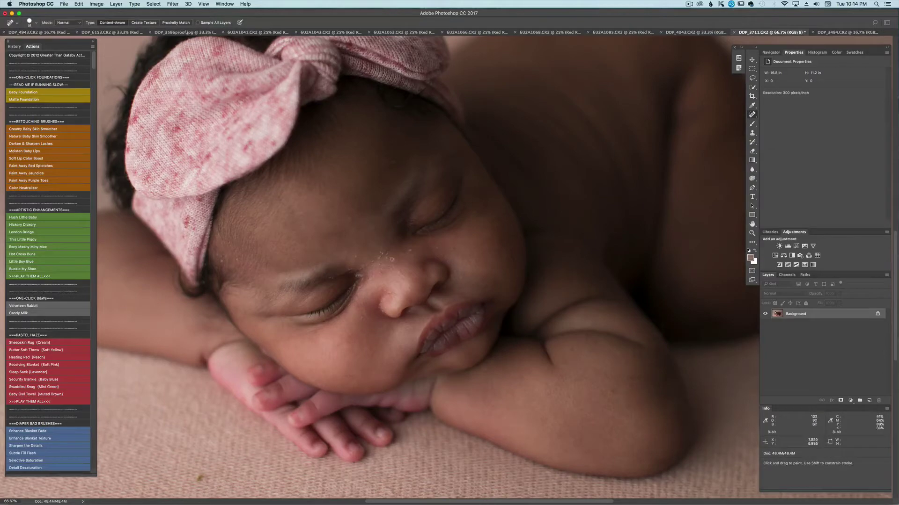
pyautogui.press(']')
pyautogui.press(']')
pyautogui.click(201, 478)
pyautogui.press(']')
pyautogui.click(195, 479)
# Heal the dry skin flakes on the bridge of the nose and the spot near the far eyebrow
pyautogui.press('[')
pyautogui.press('[')
pyautogui.press(']')
pyautogui.click(381, 251)
pyautogui.click(411, 255)
pyautogui.press('[')
pyautogui.click(410, 210)
pyautogui.press(']')
# Heal the remaining spot on the lower part of the near cheek
pyautogui.press('super+equal')
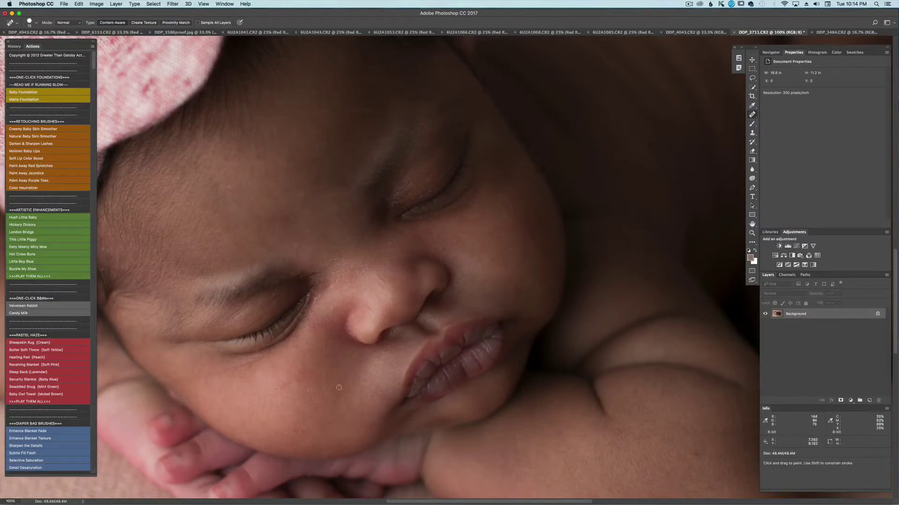
pyautogui.click(298, 432)
pyautogui.press('super+minus')
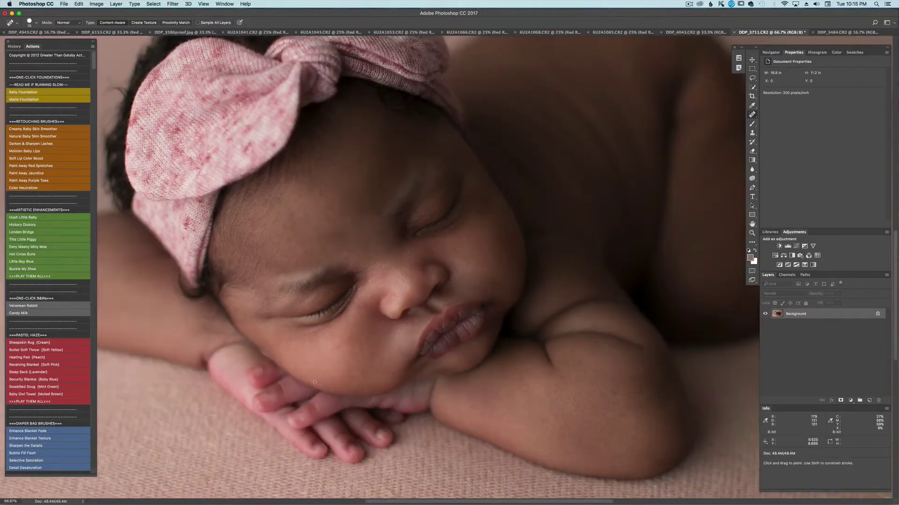
pyautogui.press('super+minus')
pyautogui.press('super+minus')
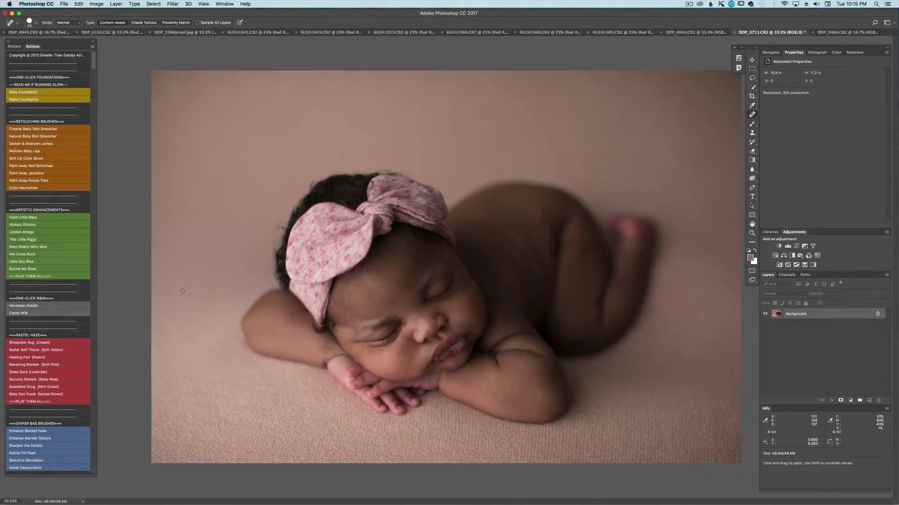
# Run the Baby Foundation action, set its group opacity to 40%, and flatten the image
pyautogui.click(47, 93)
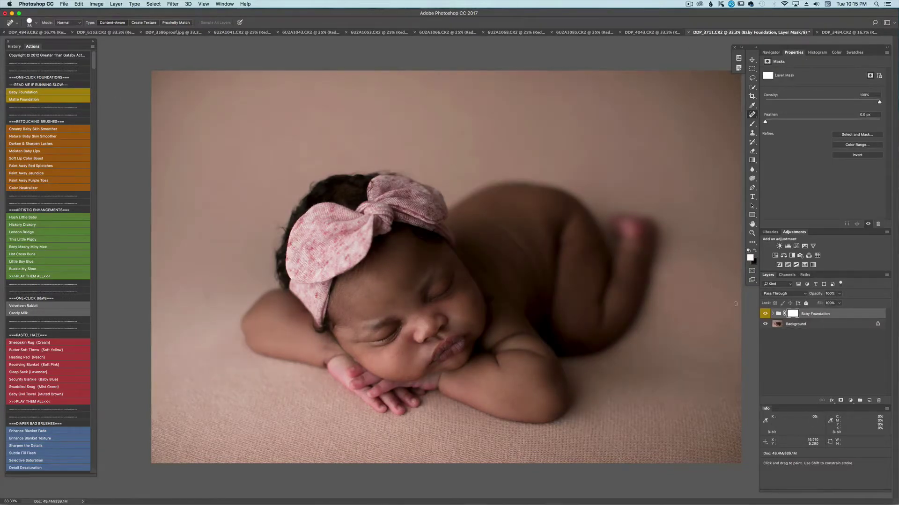
pyautogui.click(839, 294)
pyautogui.moveTo(842, 304); pyautogui.dragTo(821, 305)
pyautogui.click(765, 314)
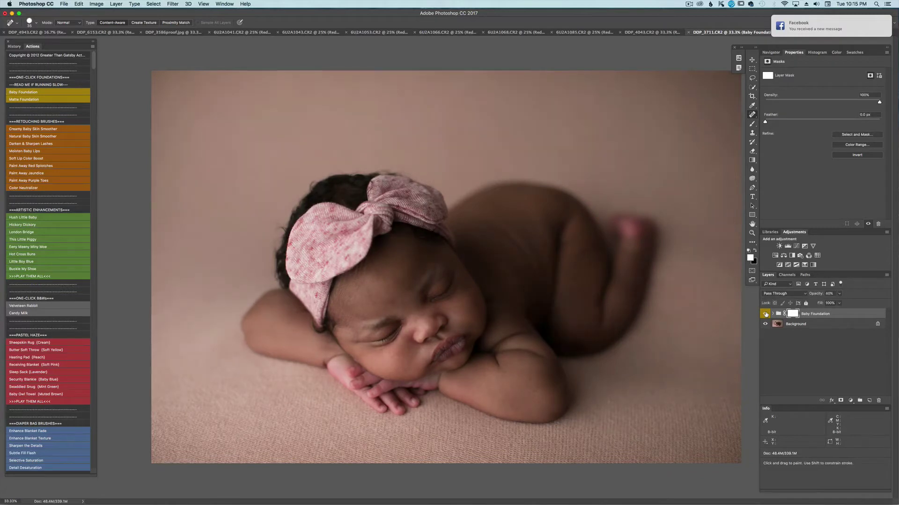
pyautogui.press('super+shift+e')
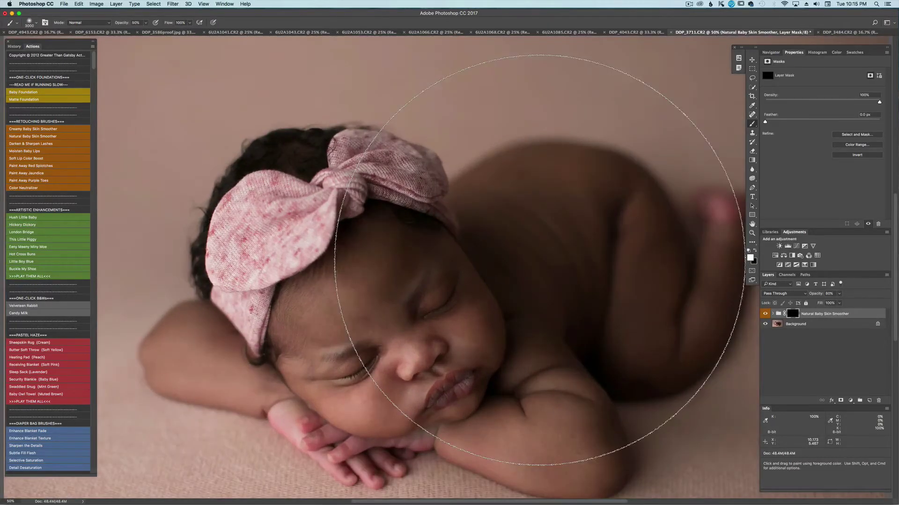
# Paint the Natural Baby Skin Smoother mask over the forehead with a much smaller white brush at 50% opacity
pyautogui.press('[')
pyautogui.press('[')
pyautogui.press('[')
pyautogui.press('[')
pyautogui.press('[')
pyautogui.press('[')
pyautogui.press('[')
pyautogui.press('[')
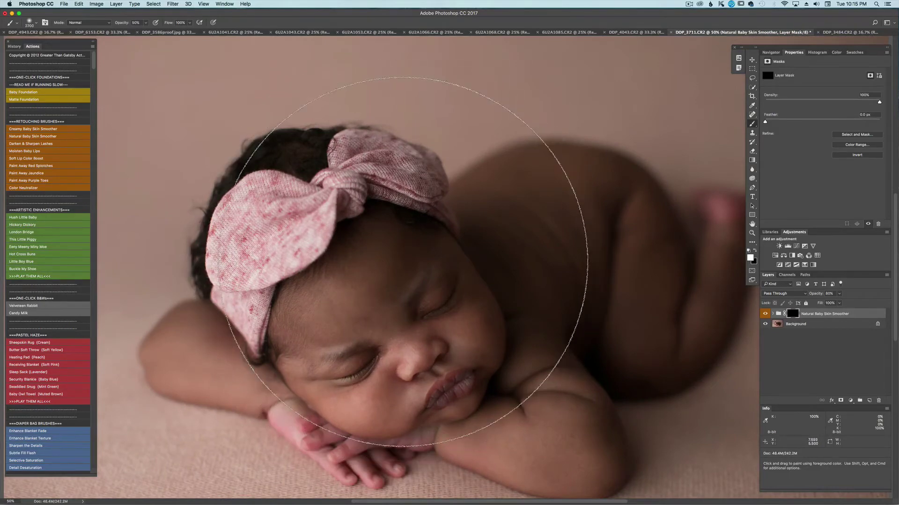
pyautogui.press('[')
pyautogui.press('[')
pyautogui.press('[')
pyautogui.press('[')
pyautogui.press('[')
pyautogui.press('[')
pyautogui.press('[')
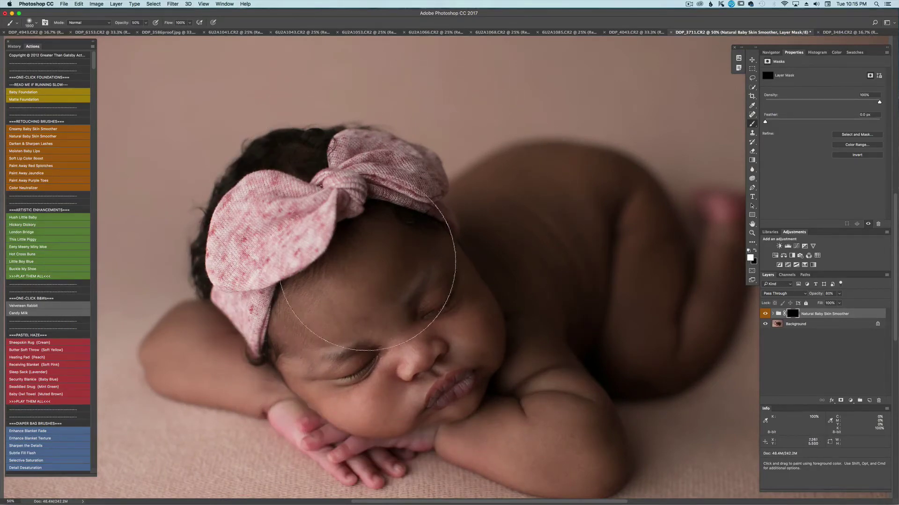
pyautogui.press('[')
pyautogui.press('[')
pyautogui.press('[')
pyautogui.press('[')
pyautogui.press('[')
pyautogui.press('[')
pyautogui.press('[')
pyautogui.press('[')
pyautogui.click(145, 23)
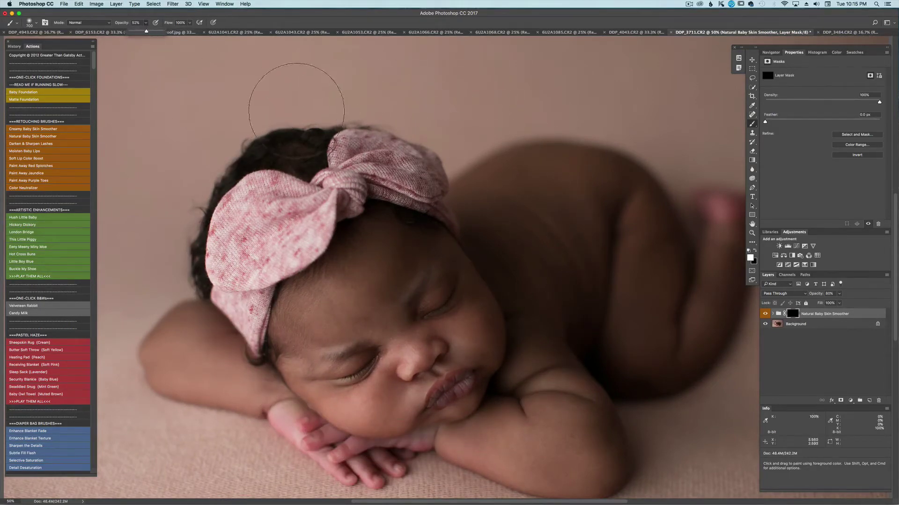
pyautogui.click(145, 23)
pyautogui.press('[')
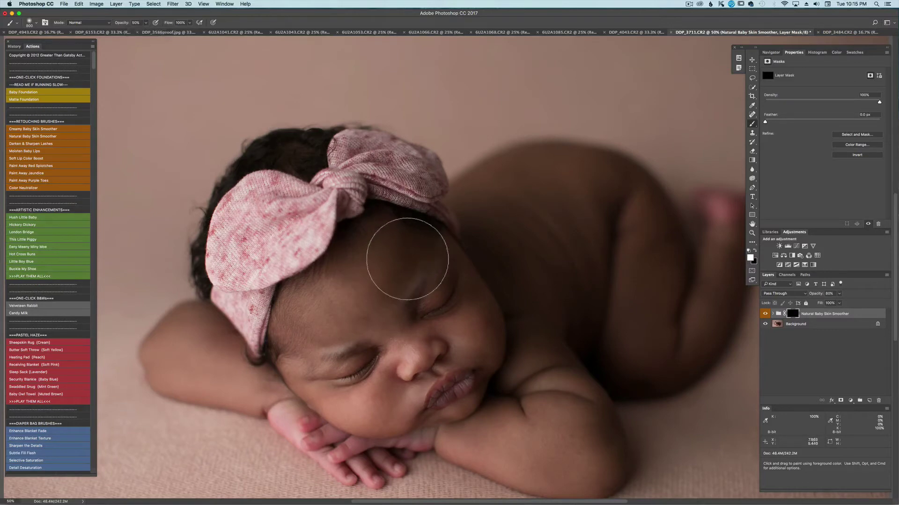
pyautogui.press('[')
pyautogui.press('[')
pyautogui.moveTo(407, 258); pyautogui.dragTo(351, 302)
# Paint the skin smoother mask over the smaller areas of the face, adapting the brush size around the facial features
pyautogui.press(']')
pyautogui.press('[')
pyautogui.press('[')
pyautogui.press('[')
pyautogui.press('[')
pyautogui.press('[')
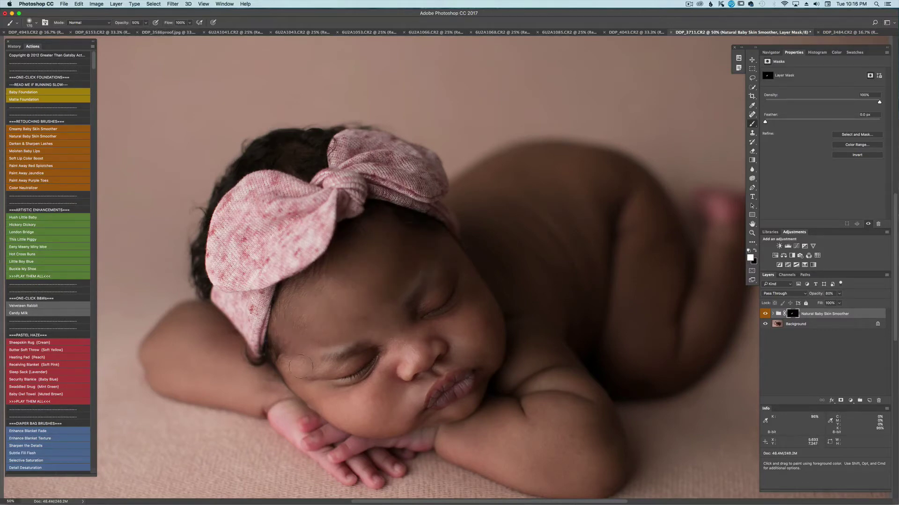
pyautogui.press(']')
pyautogui.press('[')
pyautogui.press('[')
pyautogui.press('[')
pyautogui.press('[')
pyautogui.press(']')
pyautogui.press(']')
pyautogui.press('[')
pyautogui.press('[')
pyautogui.press('[')
pyautogui.press('[')
pyautogui.press(']')
# Paint the skin smoother mask over both of the baby's arms with an enlarged brush
pyautogui.press(']')
pyautogui.press(']')
pyautogui.press(']')
pyautogui.press(']')
pyautogui.press(']')
pyautogui.press(']')
pyautogui.press(']')
pyautogui.moveTo(547, 422)
pyautogui.mouseDown()
pyautogui.moveTo(595, 450)
pyautogui.moveTo(550, 470)
pyautogui.moveTo(513, 434)
pyautogui.moveTo(489, 437)
pyautogui.mouseUp()
pyautogui.moveTo(258, 400)
pyautogui.mouseDown()
pyautogui.moveTo(206, 370)
pyautogui.moveTo(208, 352)
pyautogui.moveTo(175, 349)
pyautogui.mouseUp()
# Reduce the brush size and merge the Natural Baby Skin Smoother group into the background
pyautogui.press('[')
pyautogui.press('[')
pyautogui.press('[')
pyautogui.press('[')
pyautogui.press('[')
pyautogui.press('[')
pyautogui.press('super+minus')
pyautogui.press('super+minus')
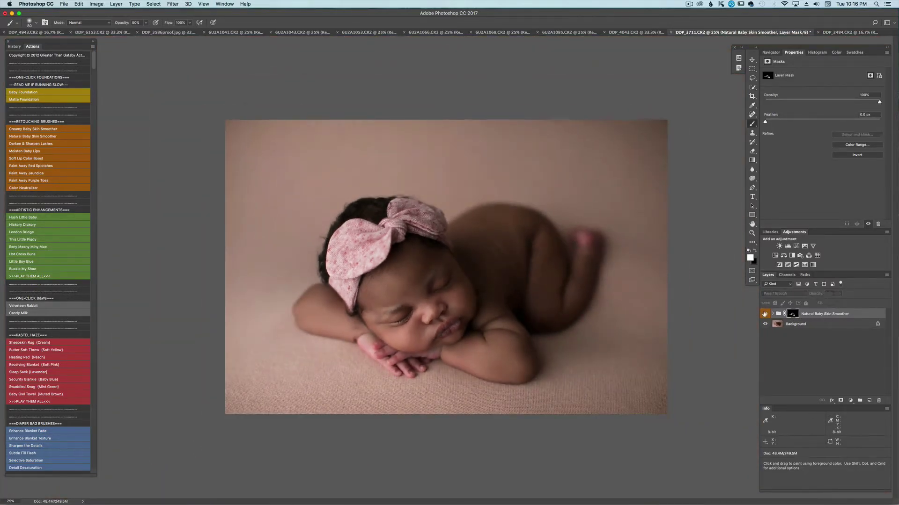
pyautogui.press('super+e')
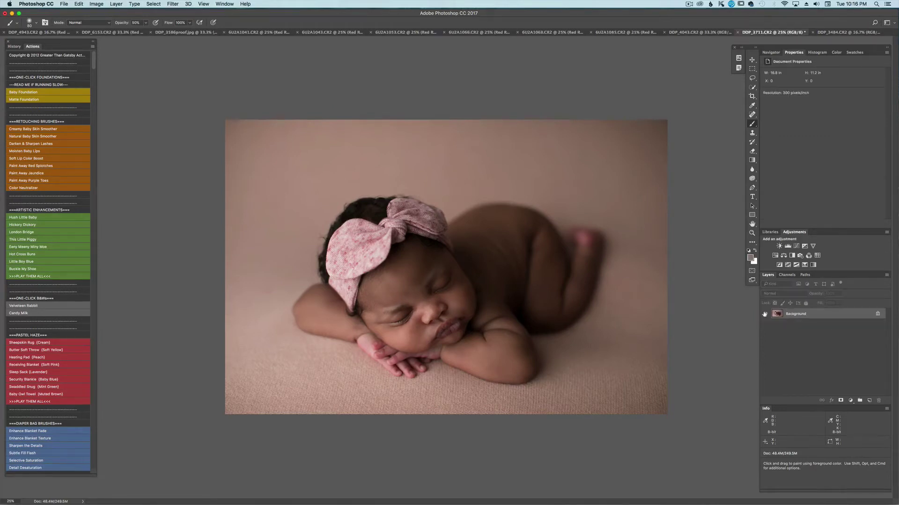
# Run the Soft Lip Color Boost action and paint its mask over the lips at 20% brush opacity
pyautogui.press('super+plus')
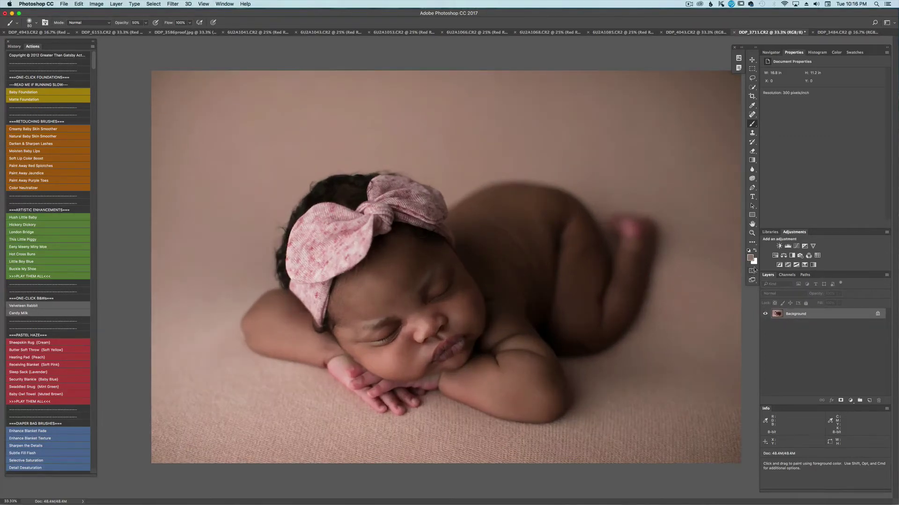
pyautogui.click(42, 159)
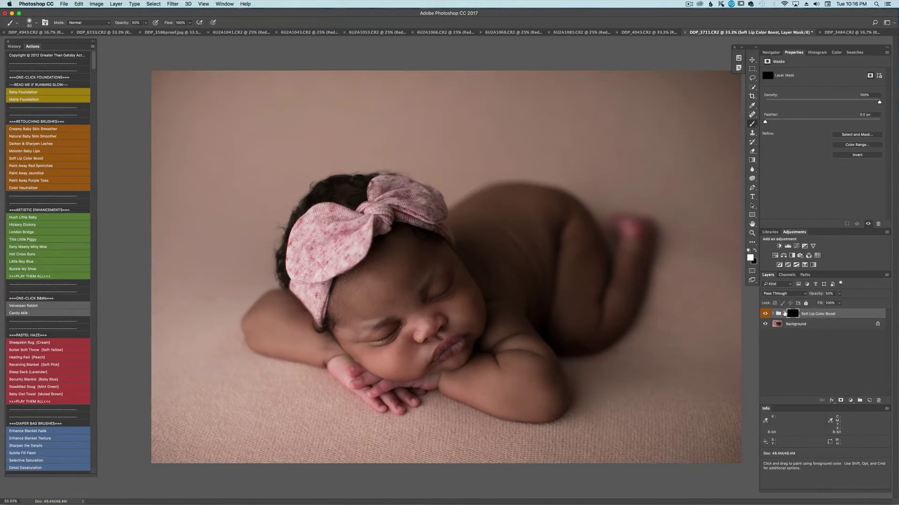
pyautogui.press('super+plus')
pyautogui.press('super+plus')
pyautogui.scroll(-2, 477, 406)
pyautogui.press('2')
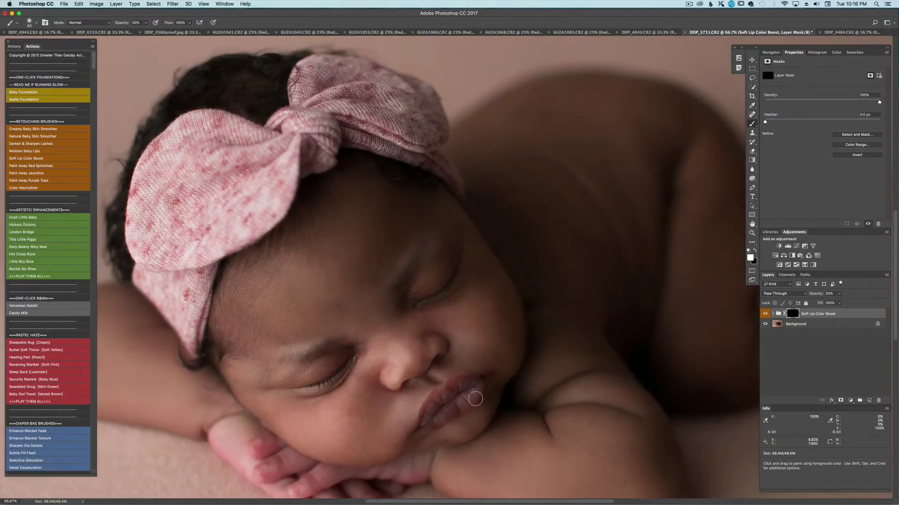
pyautogui.moveTo(475, 399)
pyautogui.mouseDown()
pyautogui.moveTo(458, 386)
pyautogui.moveTo(438, 403)
pyautogui.moveTo(442, 415)
pyautogui.moveTo(470, 395)
pyautogui.moveTo(464, 387)
pyautogui.moveTo(432, 415)
pyautogui.moveTo(466, 387)
pyautogui.moveTo(471, 397)
pyautogui.moveTo(446, 412)
pyautogui.moveTo(492, 402)
pyautogui.mouseUp()
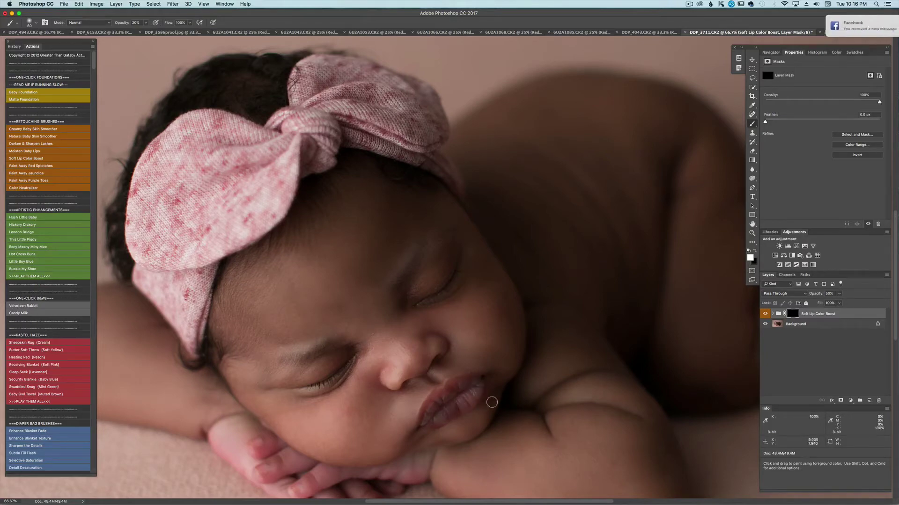
# Compare the lips with the Soft Lip Color Boost group hidden and shown
pyautogui.click(765, 314)
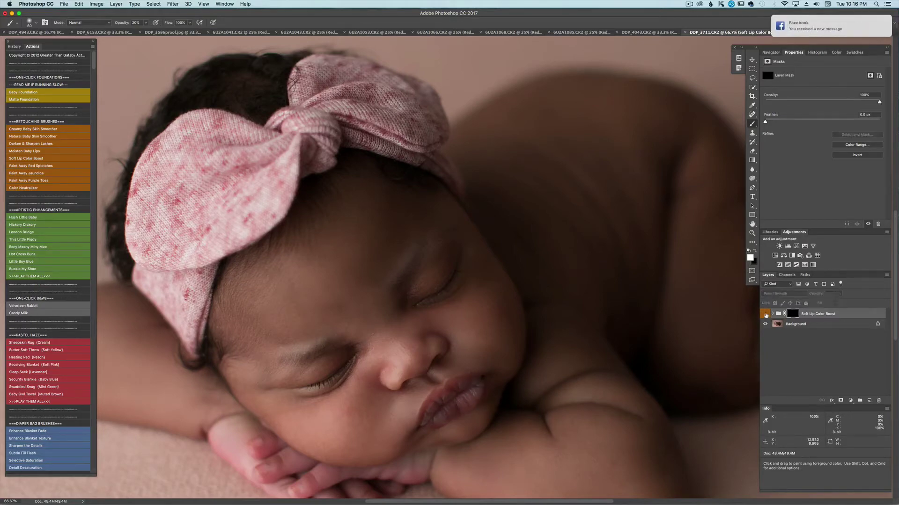
pyautogui.click(766, 314)
pyautogui.click(765, 314)
pyautogui.click(766, 314)
# Paint the Soft Lip Color Boost mask over the cheeks with a larger brush at 20% opacity, and flatten the image
pyautogui.press(']')
pyautogui.press(']')
pyautogui.press(']')
pyautogui.press(']')
pyautogui.press(']')
pyautogui.press(']')
pyautogui.press(']')
pyautogui.press(']')
pyautogui.press(']')
pyautogui.press(']')
pyautogui.press(']')
pyautogui.press(']')
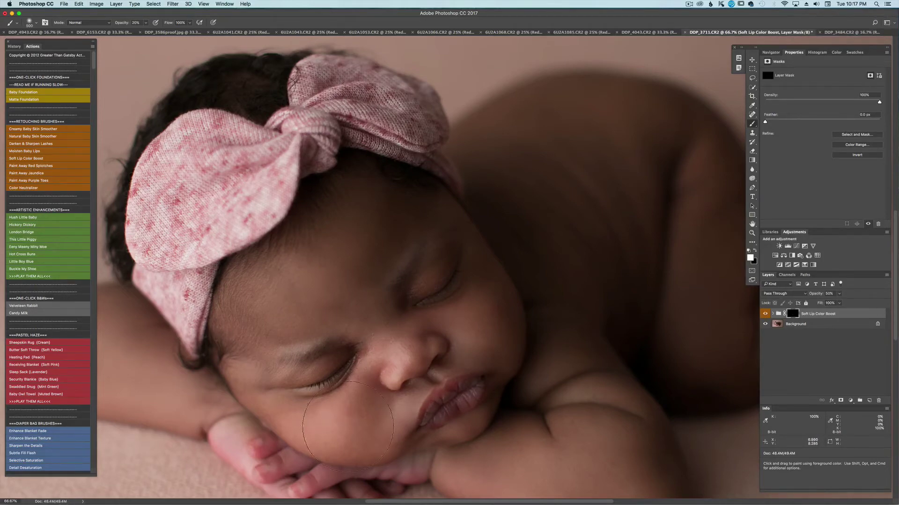
pyautogui.press('[')
pyautogui.moveTo(475, 343)
pyautogui.mouseDown()
pyautogui.moveTo(479, 329)
pyautogui.moveTo(485, 344)
pyautogui.mouseUp()
pyautogui.press('[')
pyautogui.press('super+minus')
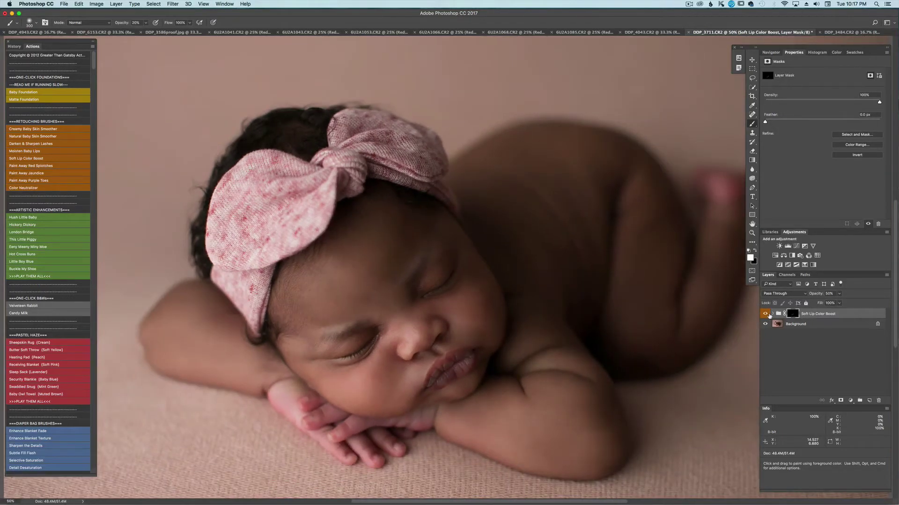
pyautogui.press('BackSpace')
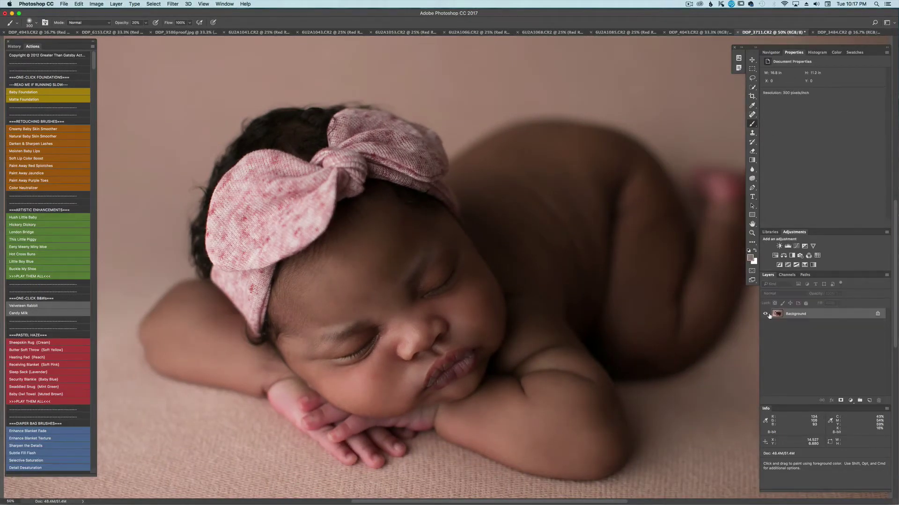
# Run the Paint Away Red Splotches action and set the brush opacity to 45%
pyautogui.press('super+minus')
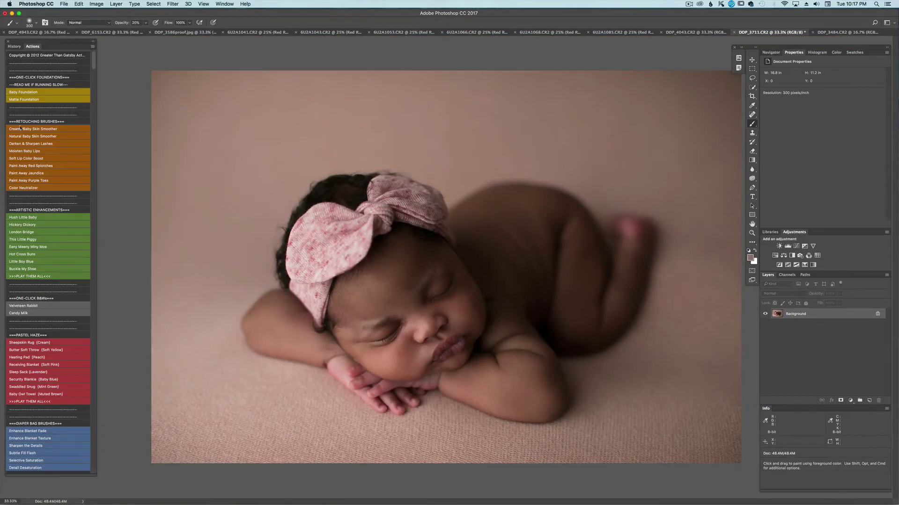
pyautogui.click(50, 166)
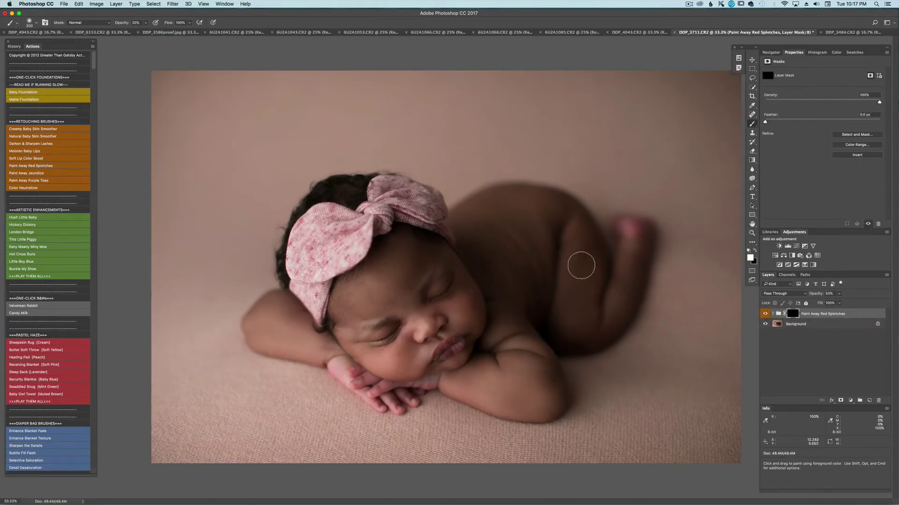
pyautogui.press('super+plus')
pyautogui.press('4')
pyautogui.press('5')
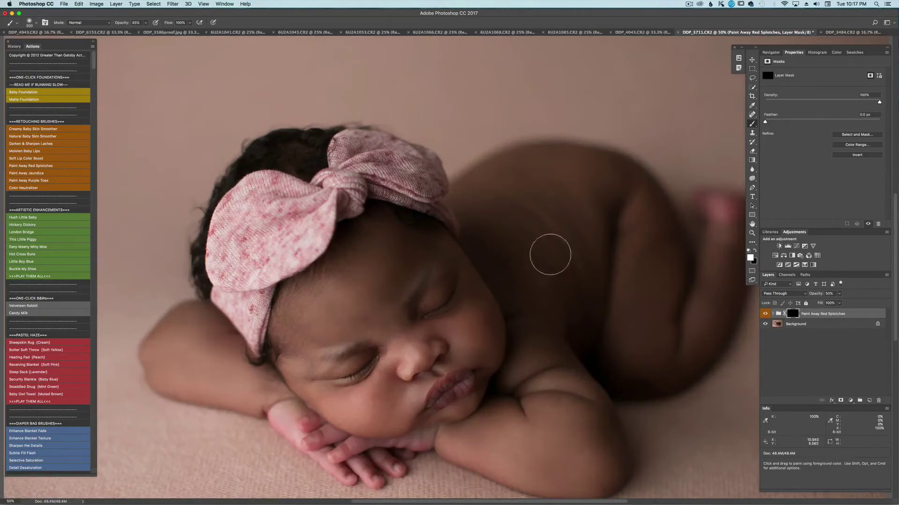
# Paint the Paint Away Red Splotches mask over the reddish nose with a smaller brush, and switch the painting color to black
pyautogui.press('[')
pyautogui.press('[')
pyautogui.press('[')
pyautogui.press('[')
pyautogui.moveTo(402, 364)
pyautogui.mouseDown()
pyautogui.moveTo(396, 357)
pyautogui.moveTo(400, 371)
pyautogui.moveTo(424, 366)
pyautogui.moveTo(431, 341)
pyautogui.moveTo(442, 347)
pyautogui.moveTo(425, 332)
pyautogui.moveTo(437, 321)
pyautogui.moveTo(405, 376)
pyautogui.mouseUp()
pyautogui.press('[')
pyautogui.press('x')
pyautogui.press('super+minus')
pyautogui.press('super+minus')
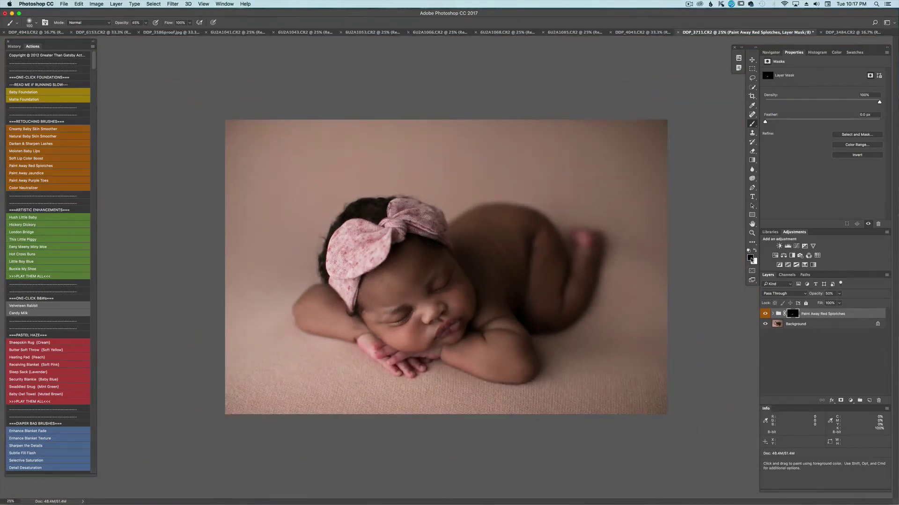
# Swap the mask brush's foreground and background colors back and forth between black and white
pyautogui.press('x')
pyautogui.press('x')
pyautogui.press('x')
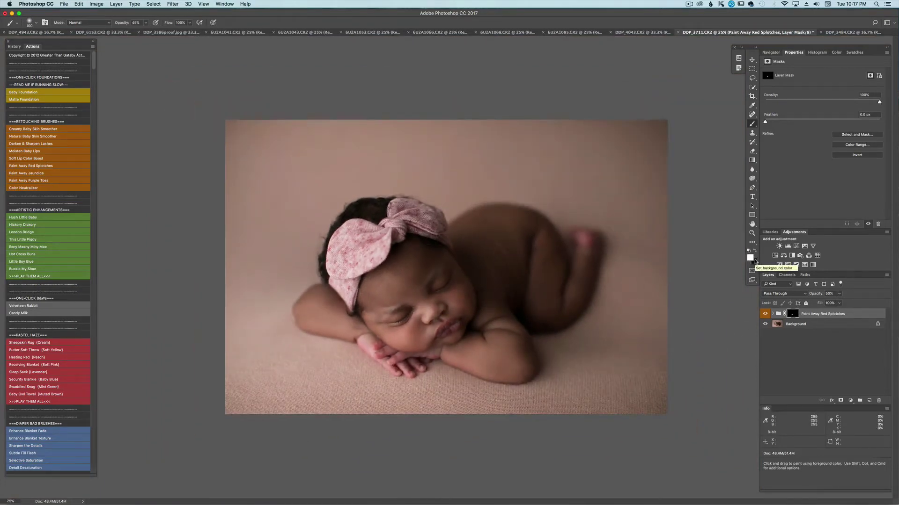
pyautogui.press('x')
pyautogui.press('x')
pyautogui.press('x')
# Flatten the Paint Away Red Splotches group into the background
pyautogui.press('super+equal')
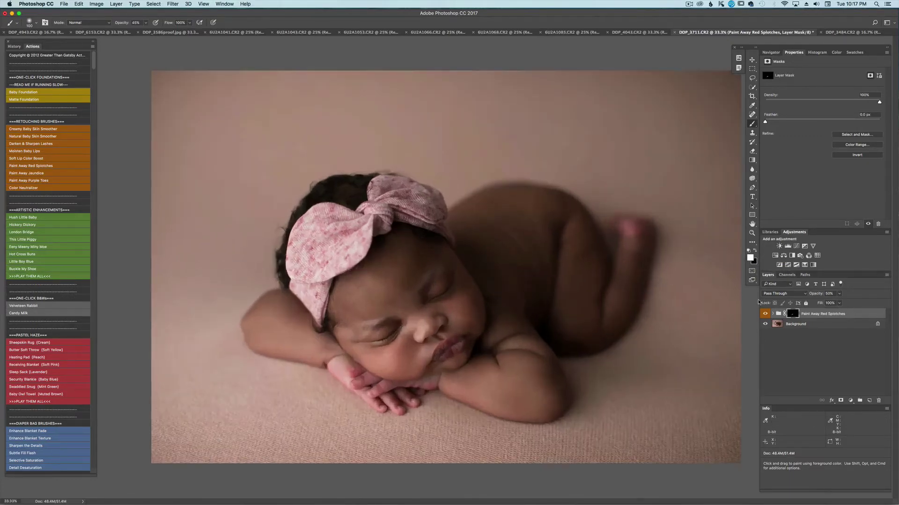
pyautogui.press('super+equal')
pyautogui.press('super+shift+e')
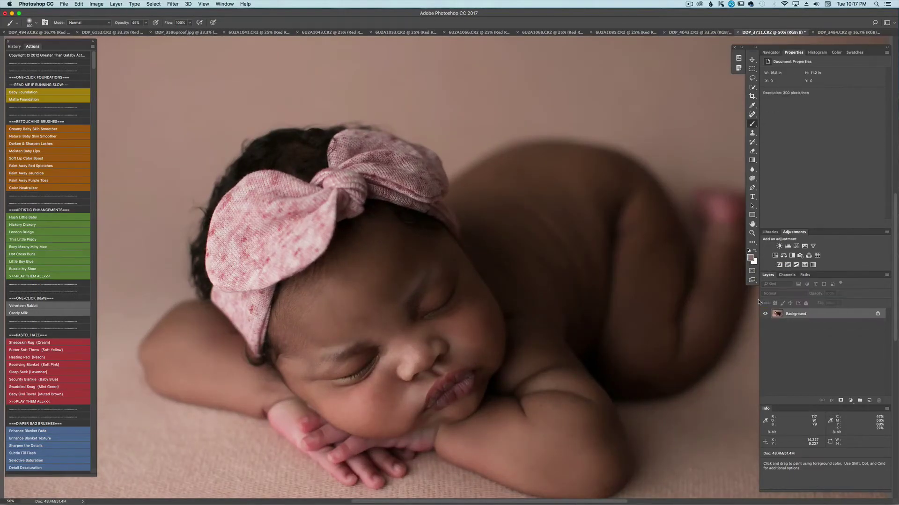
# Heal small blemishes on the baby's face and beneath the headband with the Spot Healing Brush, adjusting the brush size as needed
pyautogui.press('super+equal')
pyautogui.press('j')
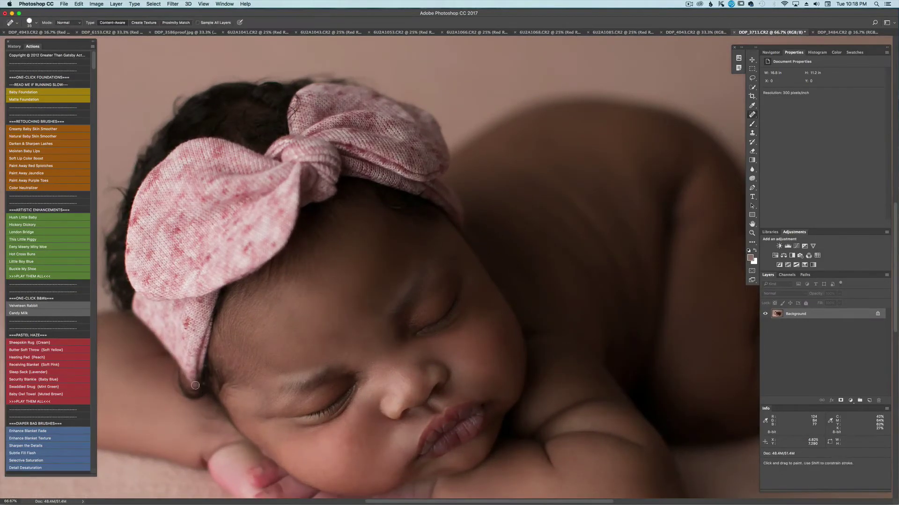
pyautogui.scroll(-1, 356, 372)
pyautogui.press('[')
pyautogui.press('[')
pyautogui.press('[')
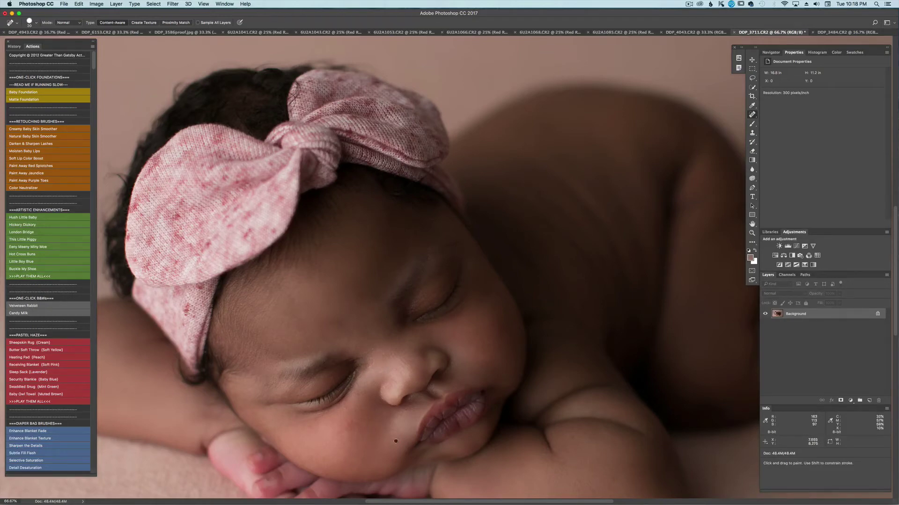
pyautogui.click(407, 409)
pyautogui.press('[')
pyautogui.press('[')
pyautogui.press(']')
pyautogui.click(372, 350)
pyautogui.click(219, 343)
pyautogui.press('[')
pyautogui.press('super+minus')
pyautogui.press('super+minus')
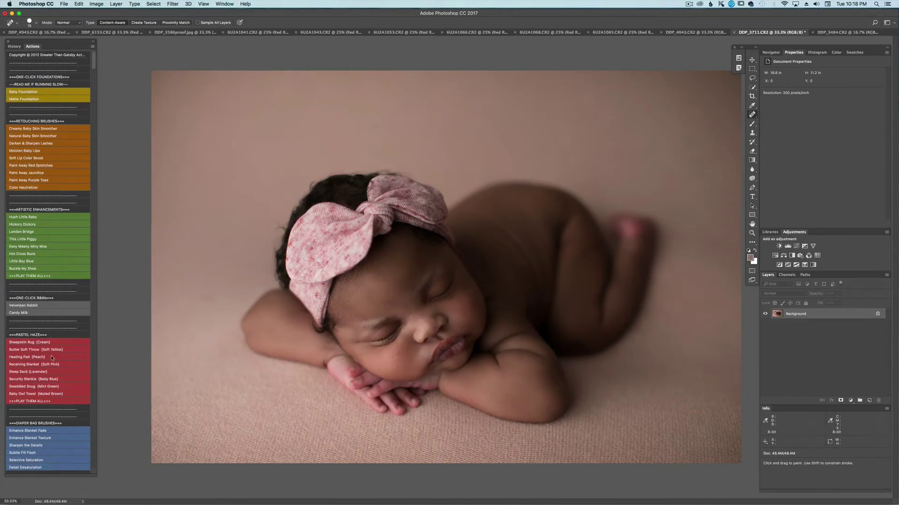
# Try the Hickory Dickory artistic action on the portrait and delete its layer group
pyautogui.scroll(-2, 54, 332)
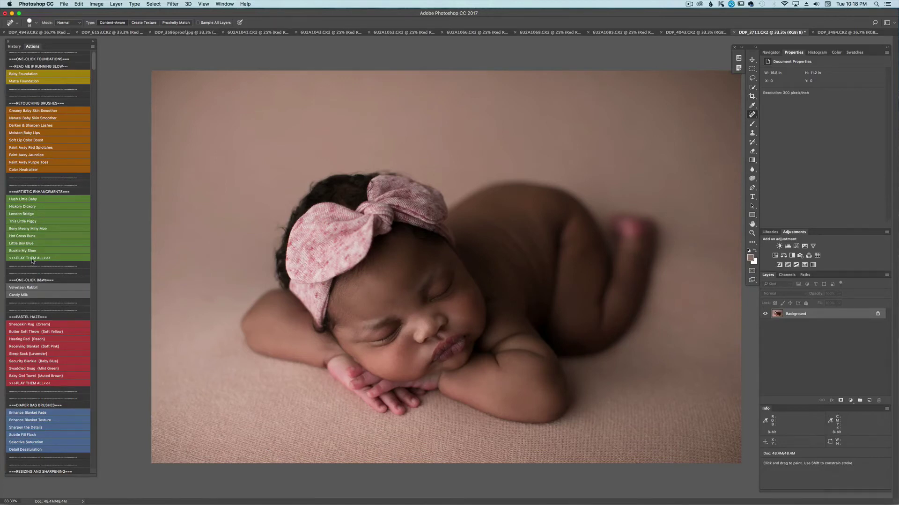
pyautogui.click(26, 208)
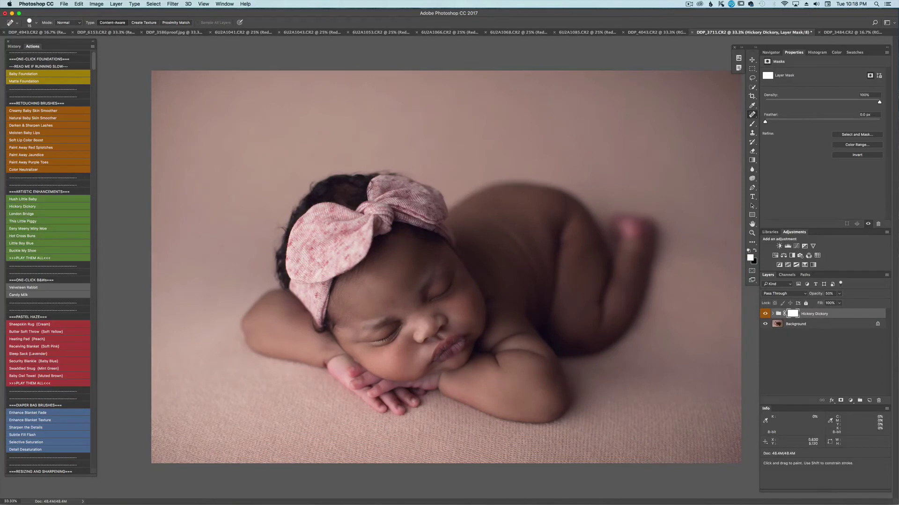
pyautogui.moveTo(826, 314); pyautogui.dragTo(878, 401)
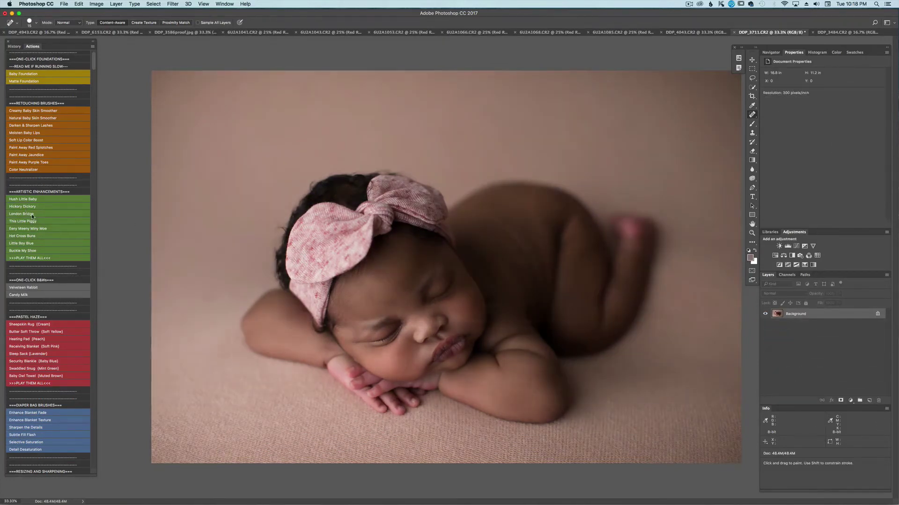
# Try the London Bridge action at 14% group opacity, comparing it on and off, and delete its layer group
pyautogui.click(32, 213)
pyautogui.click(839, 293)
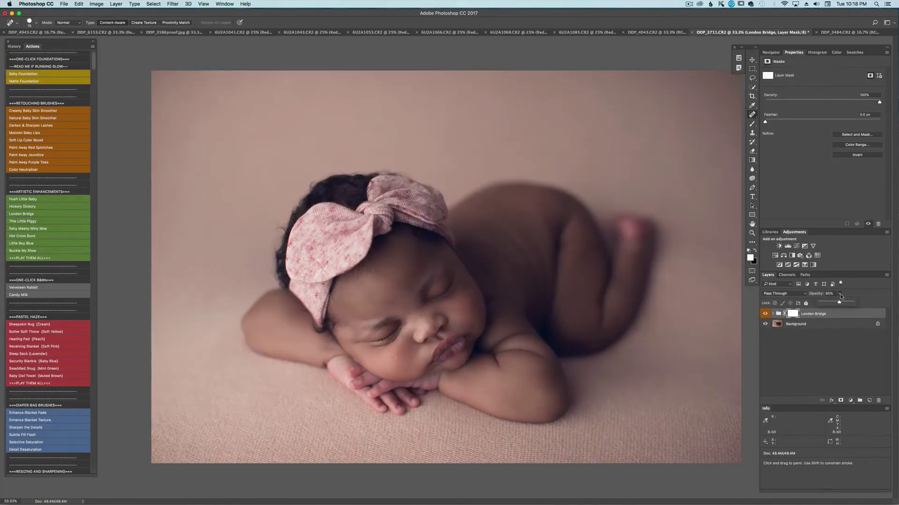
pyautogui.moveTo(839, 304); pyautogui.dragTo(824, 303)
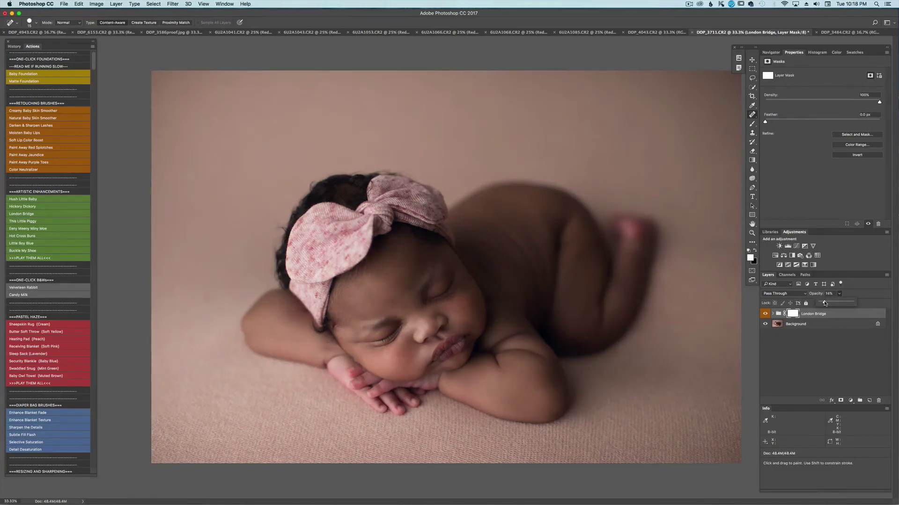
pyautogui.click(765, 315)
pyautogui.click(765, 315)
pyautogui.click(764, 314)
pyautogui.click(765, 313)
pyautogui.click(838, 303)
pyautogui.moveTo(841, 315); pyautogui.dragTo(879, 401)
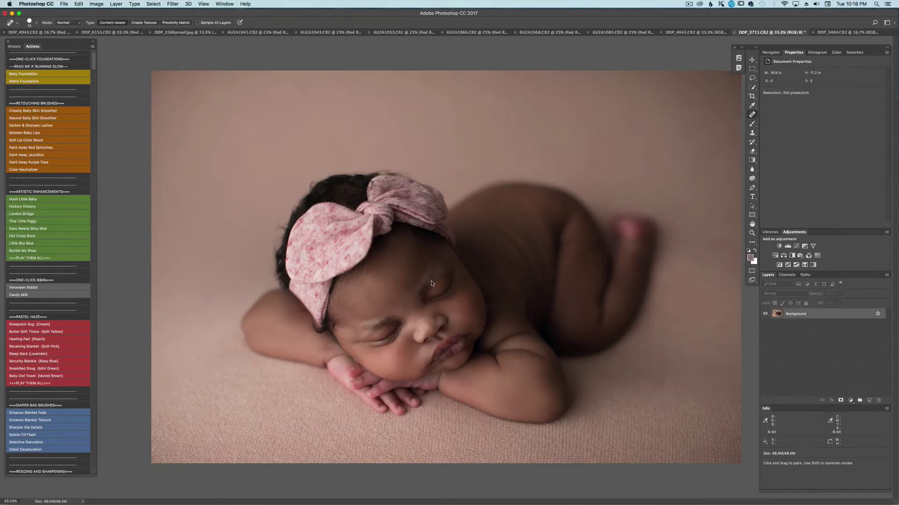
# Apply the Hot Cross Buns action at 15% group opacity and merge it into the background
pyautogui.click(27, 236)
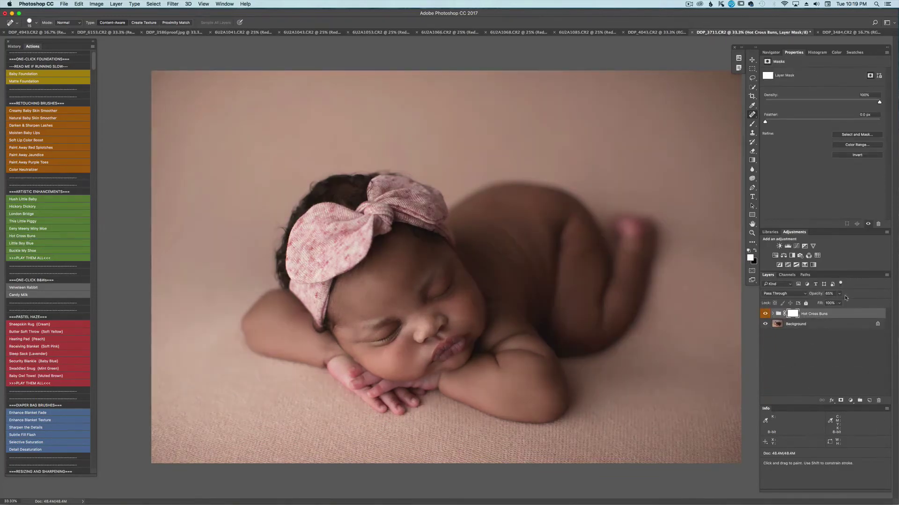
pyautogui.moveTo(839, 305); pyautogui.dragTo(824, 304)
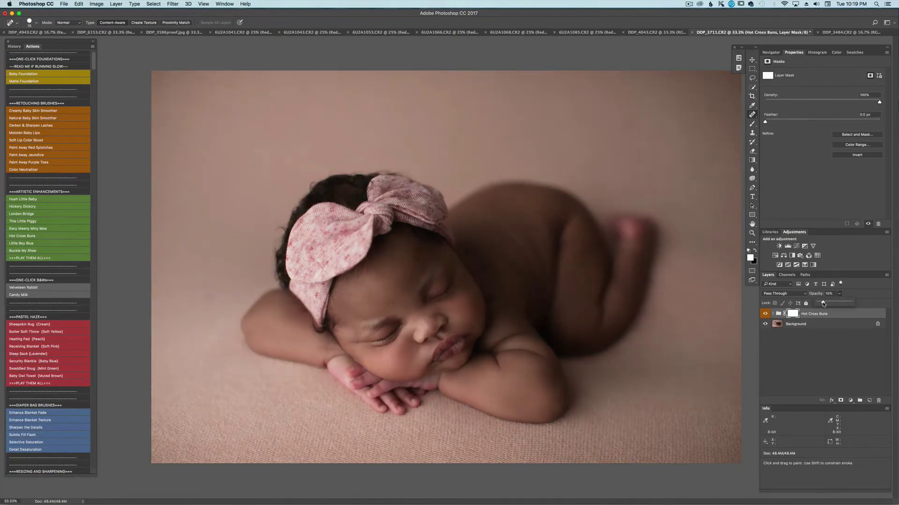
pyautogui.click(765, 314)
pyautogui.click(765, 314)
pyautogui.press('super+minus')
pyautogui.press('super+shift+e')
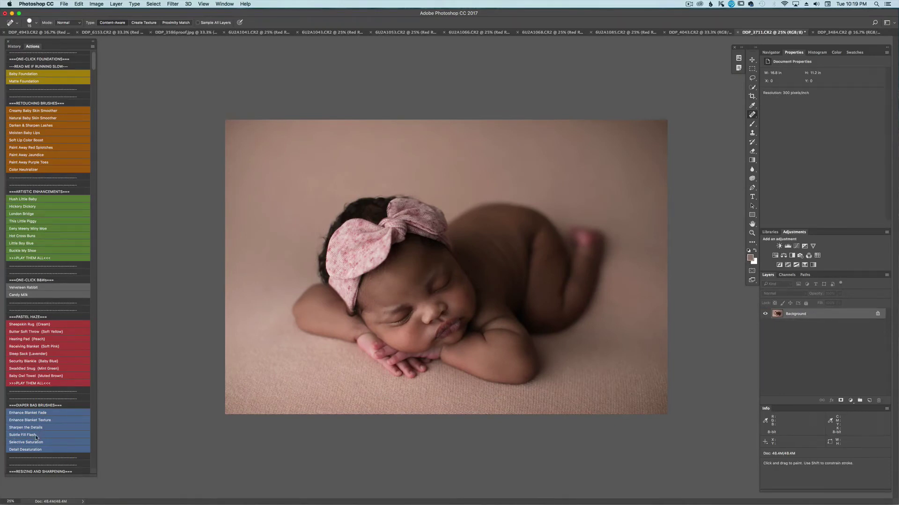
# Run the Subtle Fill Flash action and brighten the baby's face by painting its mask with a very large brush
pyautogui.click(36, 438)
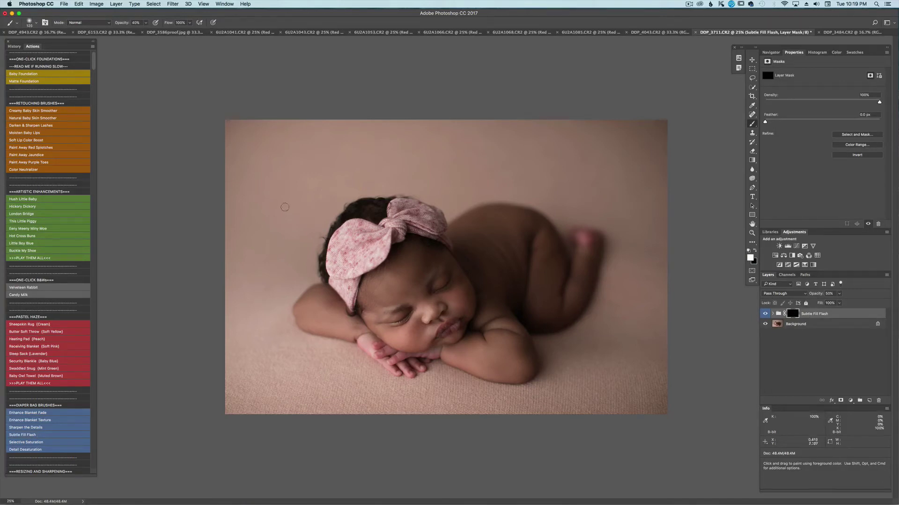
pyautogui.press(']')
pyautogui.press(']')
pyautogui.press(']')
pyautogui.press(']')
pyautogui.press(']')
pyautogui.press(']')
pyautogui.press(']')
pyautogui.press(']')
pyautogui.press(']')
pyautogui.press(']')
pyautogui.press(']')
pyautogui.press(']')
pyautogui.press(']')
pyautogui.press(']')
pyautogui.press(']')
pyautogui.press(']')
pyautogui.press(']')
pyautogui.press(']')
pyautogui.press(']')
pyautogui.press(']')
pyautogui.press(']')
pyautogui.press(']')
pyautogui.press(']')
pyautogui.press(']')
pyautogui.press(']')
pyautogui.press(']')
pyautogui.press(']')
pyautogui.press(']')
pyautogui.press(']')
pyautogui.press(']')
pyautogui.press(']')
pyautogui.press(']')
pyautogui.press(']')
pyautogui.press(']')
pyautogui.press(']')
pyautogui.press(']')
pyautogui.click(421, 277)
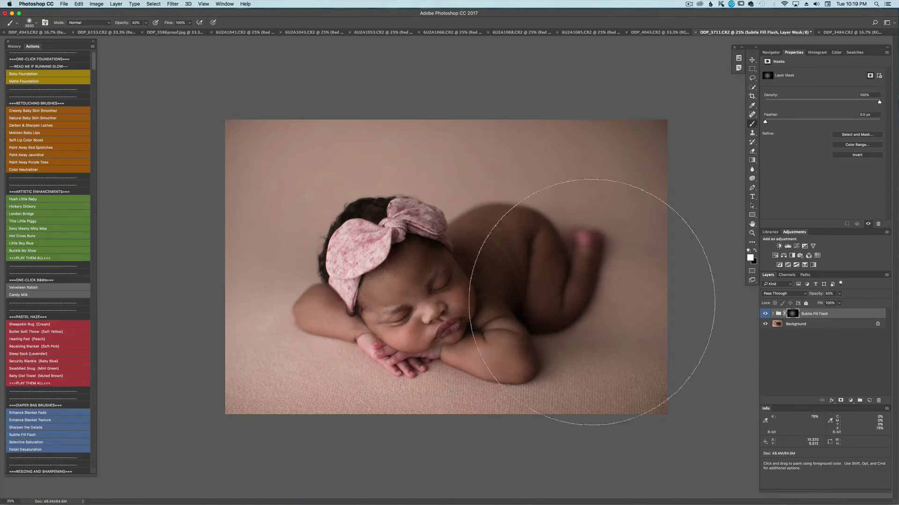
# Compare the portrait with and without the Subtle Fill Flash group and merge the group into the background
pyautogui.click(765, 313)
pyautogui.click(765, 314)
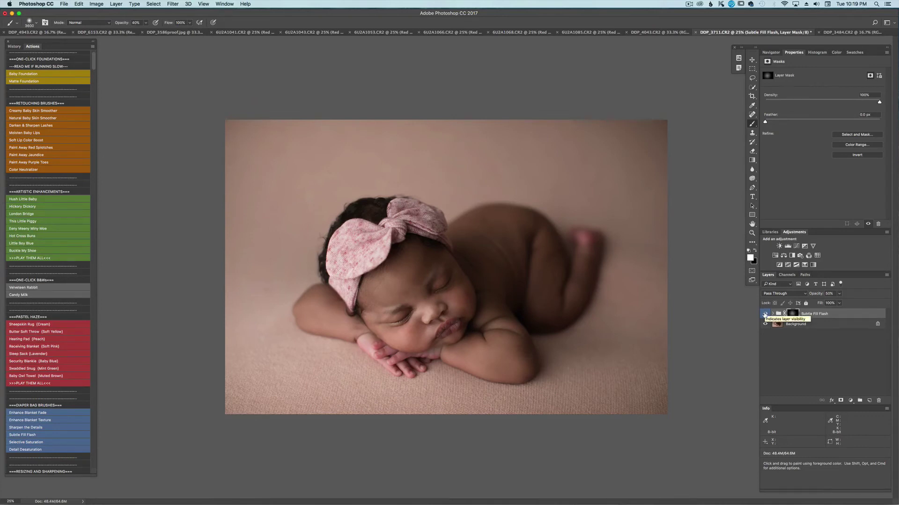
pyautogui.click(765, 314)
pyautogui.click(764, 314)
pyautogui.click(764, 314)
pyautogui.click(765, 314)
pyautogui.press('super+shift+e')
# Heal the remaining small blemishes on the portrait with the Spot Healing Brush, adjusting its size to suit each spot
pyautogui.press('super+equal')
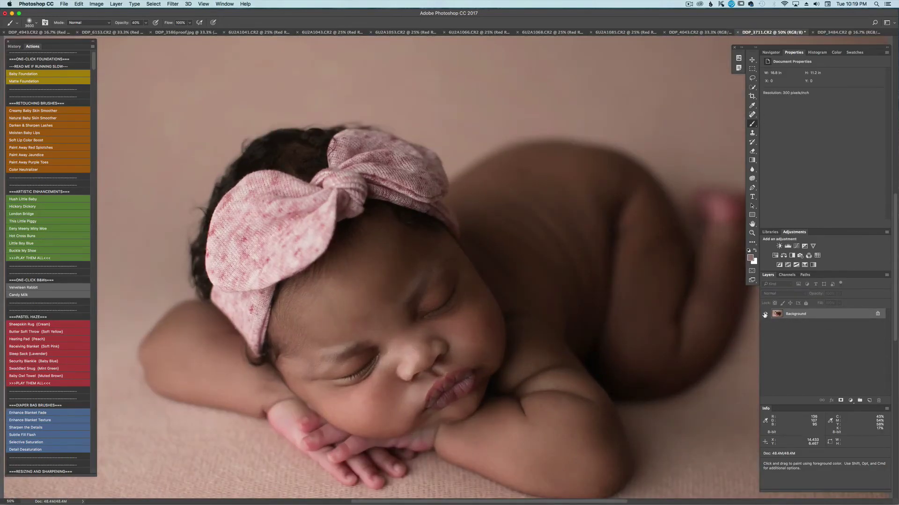
pyautogui.click(752, 114)
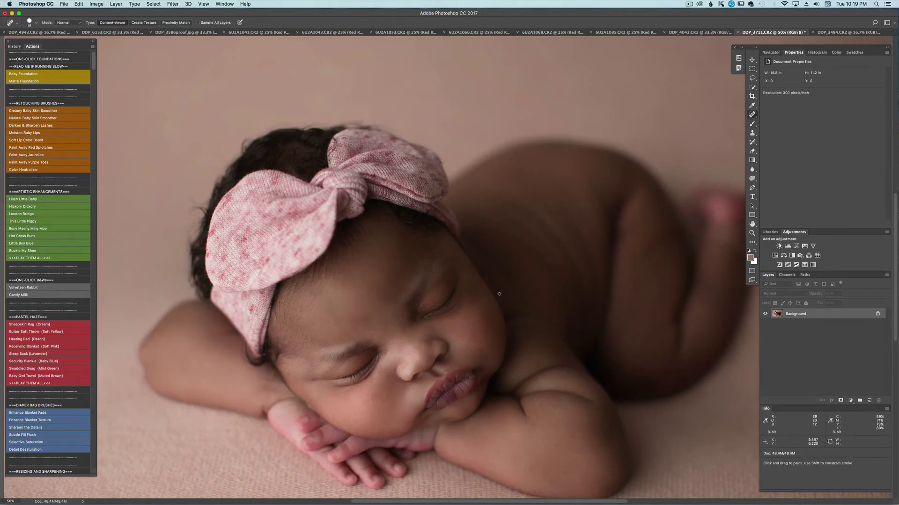
pyautogui.press('[')
pyautogui.press('[')
pyautogui.press(']')
pyautogui.press(']')
# Run the Darken & Sharpen Lashes action and prepare a tiny mask brush at 20% opacity for the lashes
pyautogui.scroll(1, 54, 158)
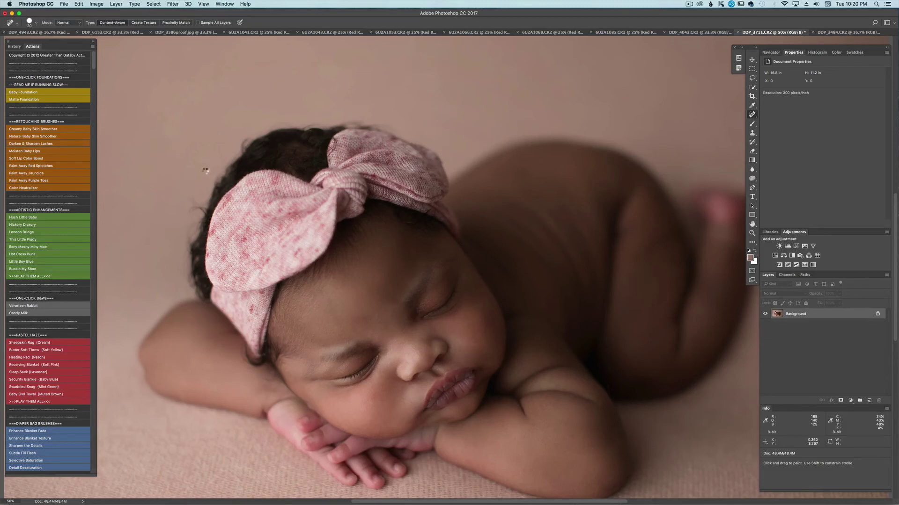
pyautogui.click(24, 146)
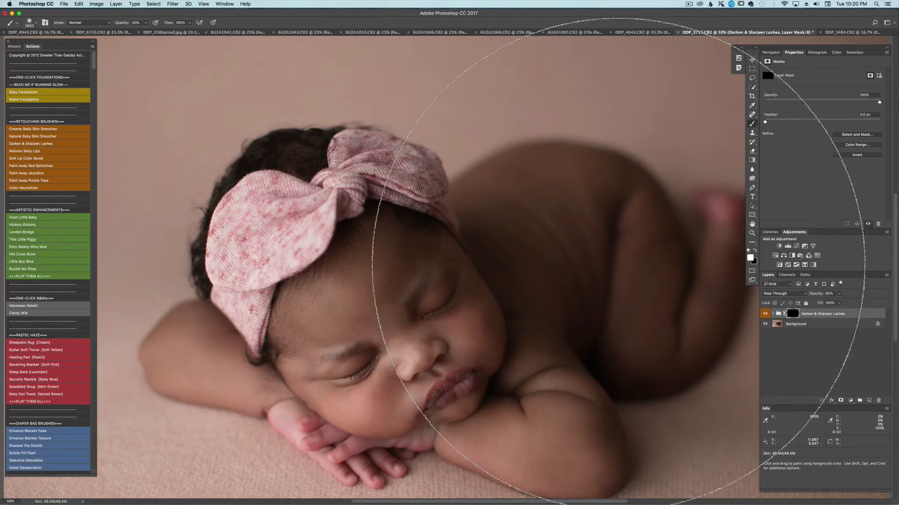
pyautogui.press('super+plus')
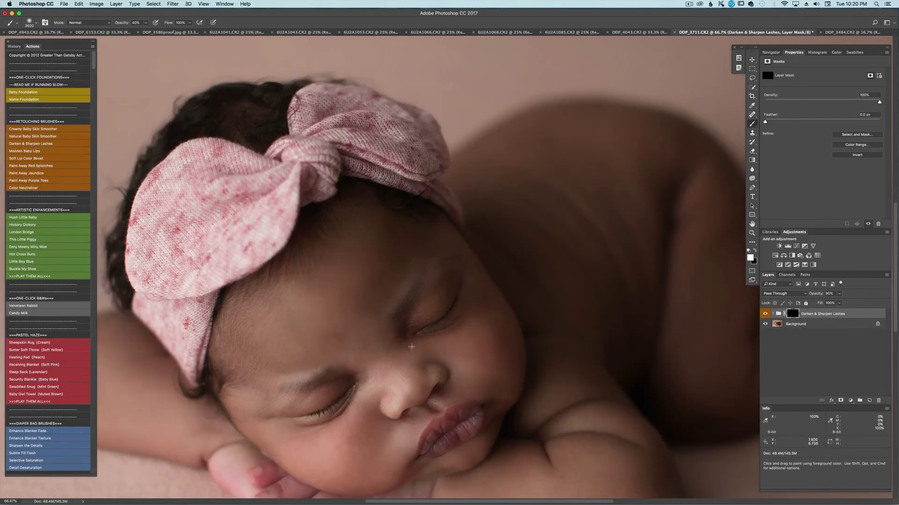
pyautogui.scroll(-3, 411, 346)
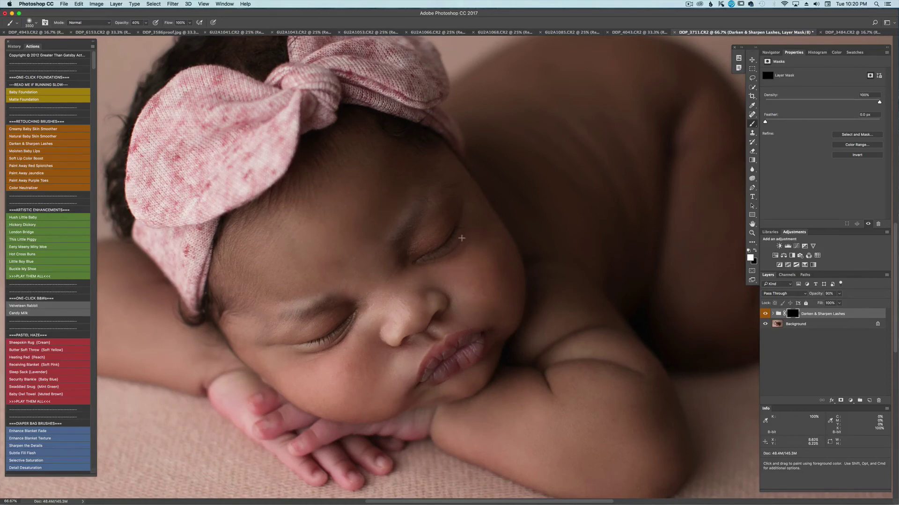
pyautogui.press('[')
pyautogui.press('[')
pyautogui.press('[')
pyautogui.press('[')
pyautogui.press('[')
pyautogui.press('[')
pyautogui.press('[')
pyautogui.press('[')
pyautogui.press('[')
pyautogui.press('[')
pyautogui.press('[')
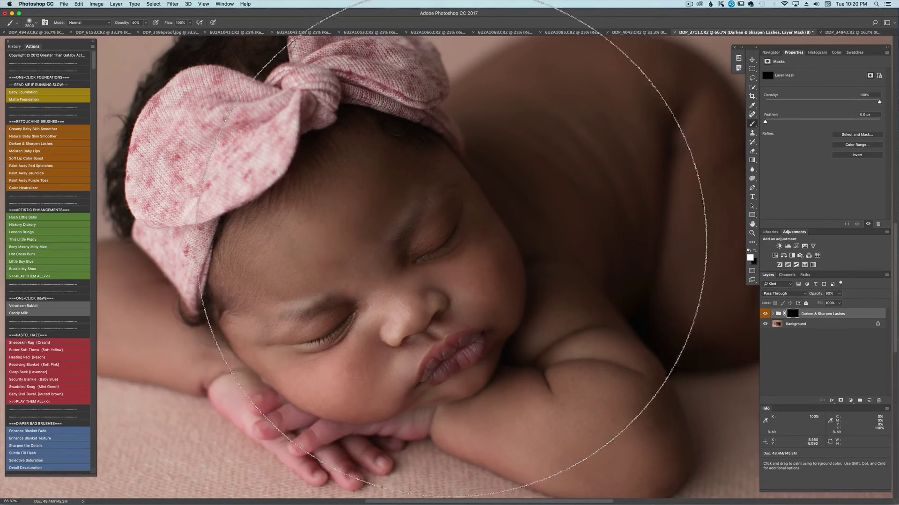
pyautogui.press('[')
pyautogui.press('[')
pyautogui.press('[')
pyautogui.press('[')
pyautogui.press('[')
pyautogui.press('[')
pyautogui.press('[')
pyautogui.press('[')
pyautogui.press('[')
pyautogui.press('[')
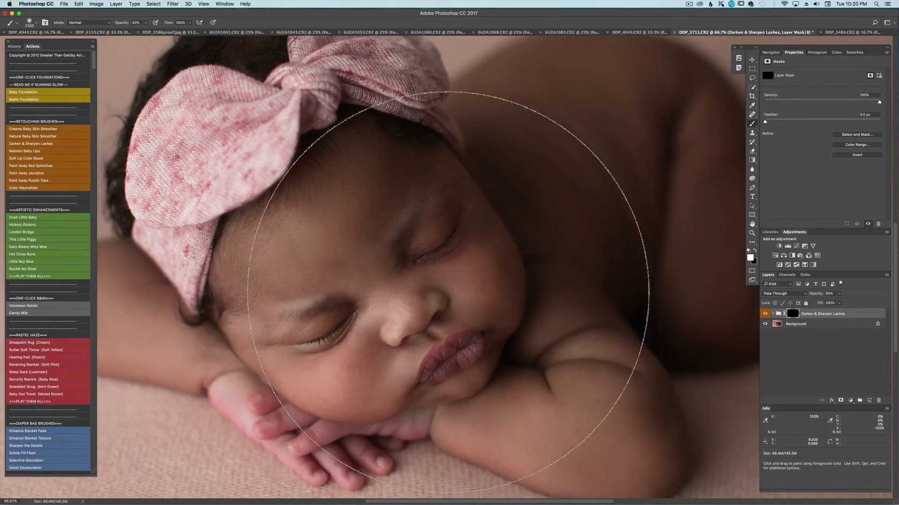
pyautogui.press('[')
pyautogui.press('[')
pyautogui.press('[')
pyautogui.press('[')
pyautogui.press('[')
pyautogui.press('[')
pyautogui.press('[')
pyautogui.press('[')
pyautogui.press('[')
pyautogui.press('[')
pyautogui.press('[')
pyautogui.press('[')
pyautogui.press('[')
pyautogui.press('[')
pyautogui.press('[')
pyautogui.press('[')
pyautogui.press('[')
pyautogui.press('[')
pyautogui.press('[')
pyautogui.press('[')
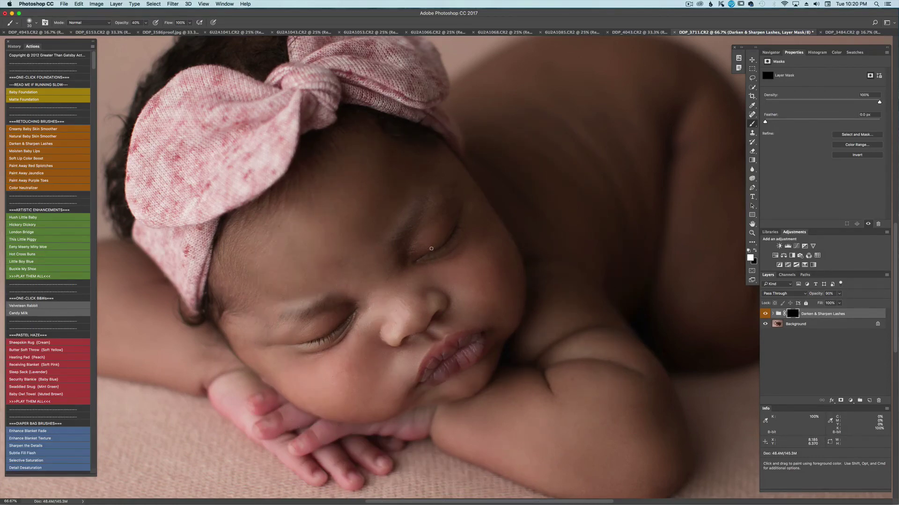
pyautogui.press('[')
pyautogui.press('super+z')
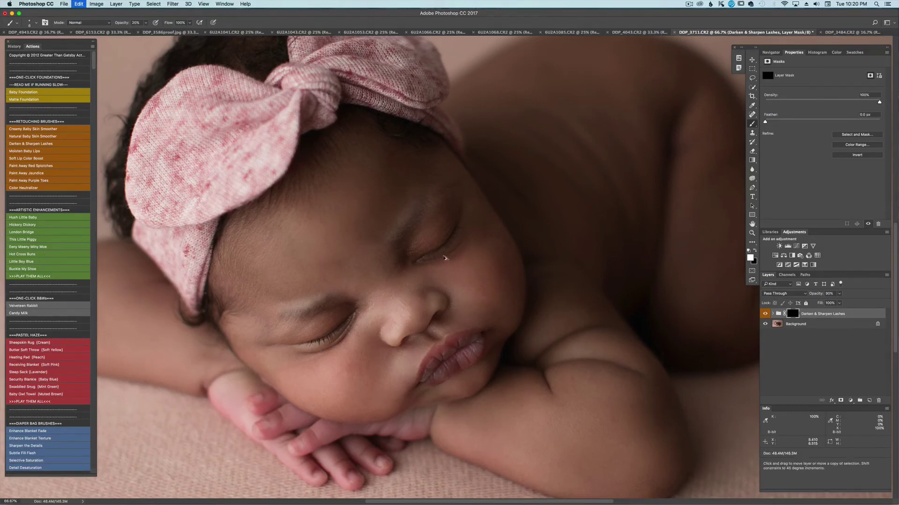
# Paint the Darken & Sharpen Lashes mask along the eyelashes of the closed eyes with a fine brush
pyautogui.scroll(2, 435, 256)
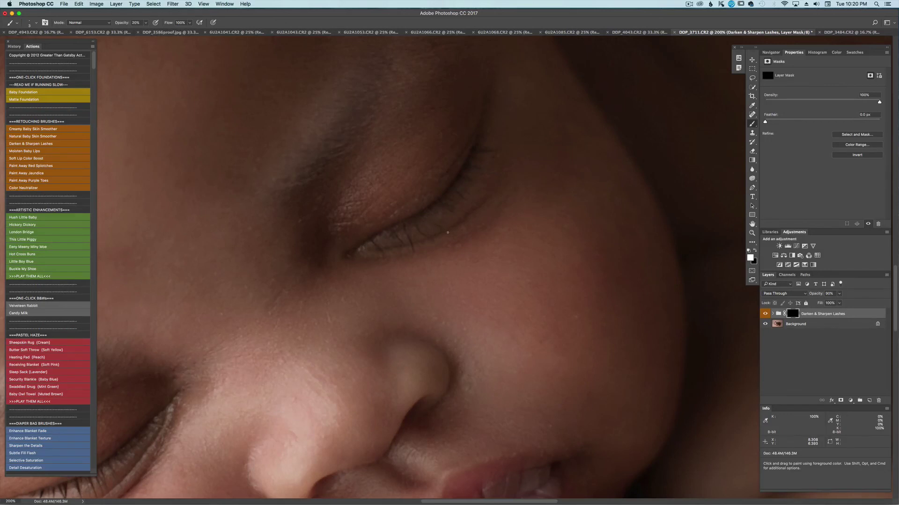
pyautogui.scroll(-5, 452, 206)
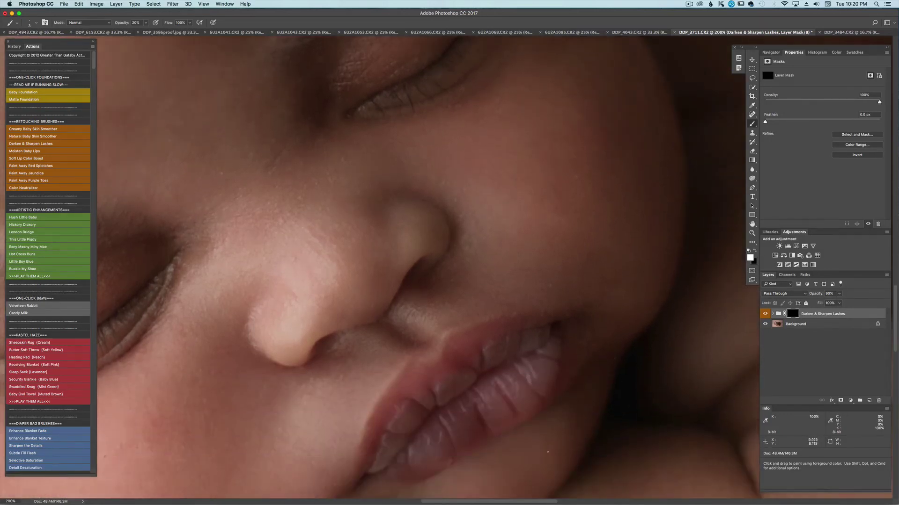
pyautogui.hscroll(-8, 391, 351)
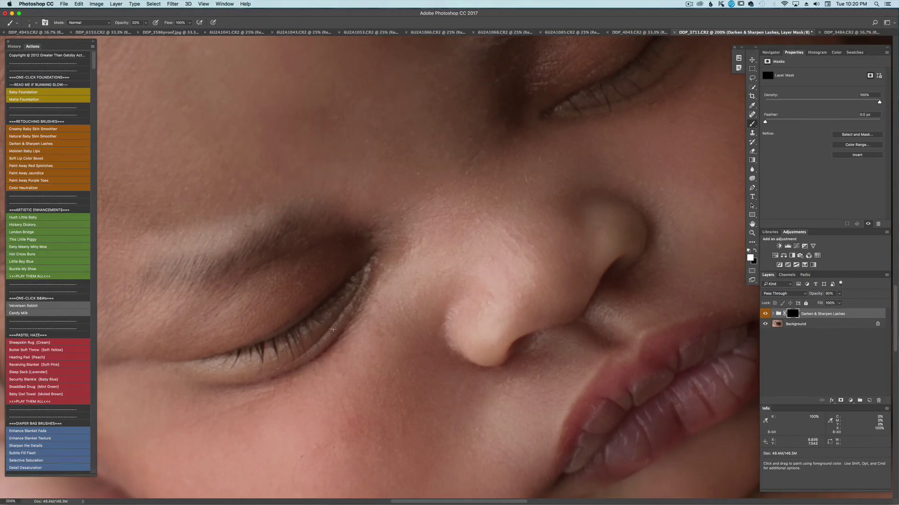
pyautogui.moveTo(338, 311); pyautogui.dragTo(348, 285)
pyautogui.press(']')
pyautogui.press(']')
pyautogui.press(']')
pyautogui.moveTo(276, 336); pyautogui.dragTo(253, 346)
pyautogui.moveTo(621, 67); pyautogui.dragTo(599, 85)
pyautogui.press('super+z')
pyautogui.press('super+minus')
pyautogui.press('super+minus')
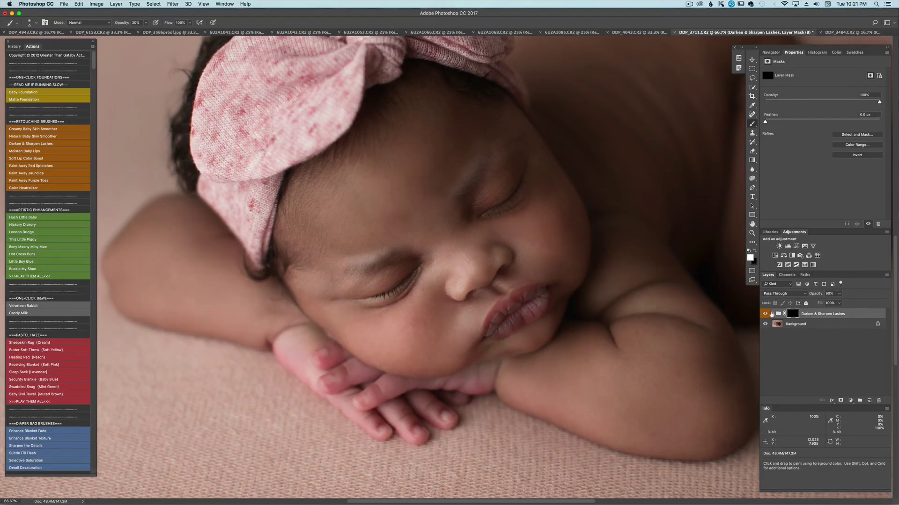
# Set the Darken & Sharpen Lashes group opacity to 55% and view the whole portrait
pyautogui.moveTo(839, 294)
pyautogui.mouseDown()
pyautogui.moveTo(840, 304)
pyautogui.moveTo(828, 303)
pyautogui.mouseUp()
pyautogui.press('super+minus')
pyautogui.press('super+minus')
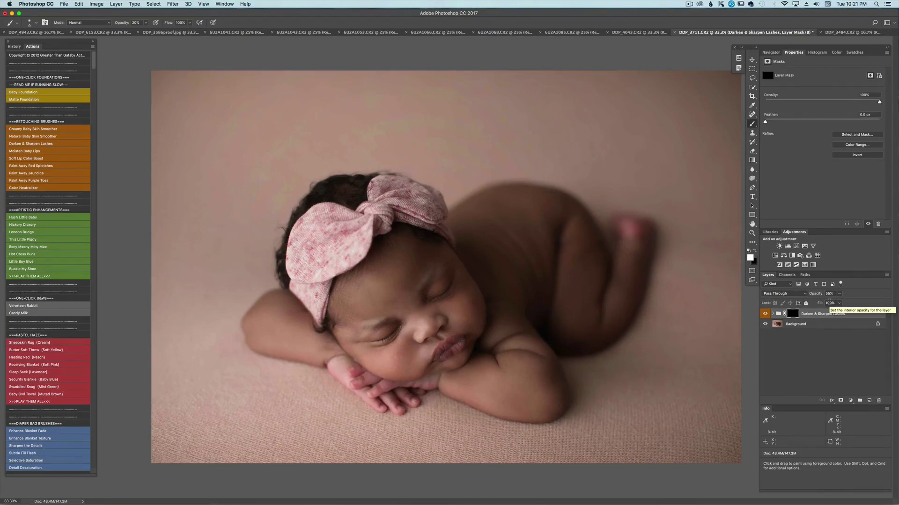
pyautogui.click(689, 4)
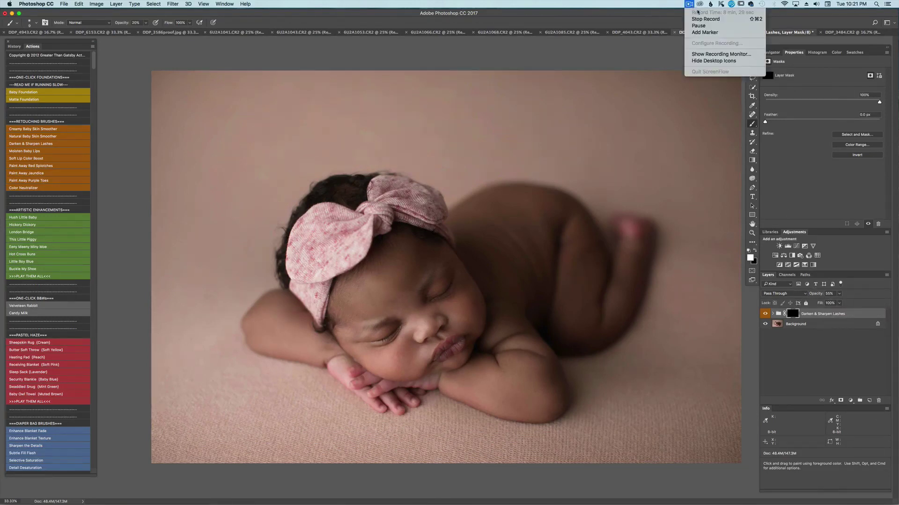
pyautogui.click(672, 6)
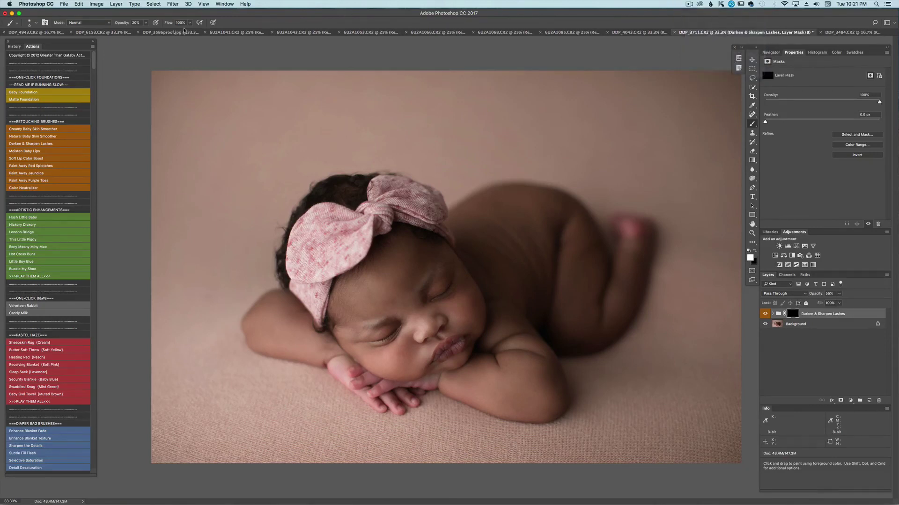
# Compare the original DDP_3711.CR2 history snapshot with the retouched portrait and return to the latest history state
pyautogui.click(14, 47)
pyautogui.click(41, 55)
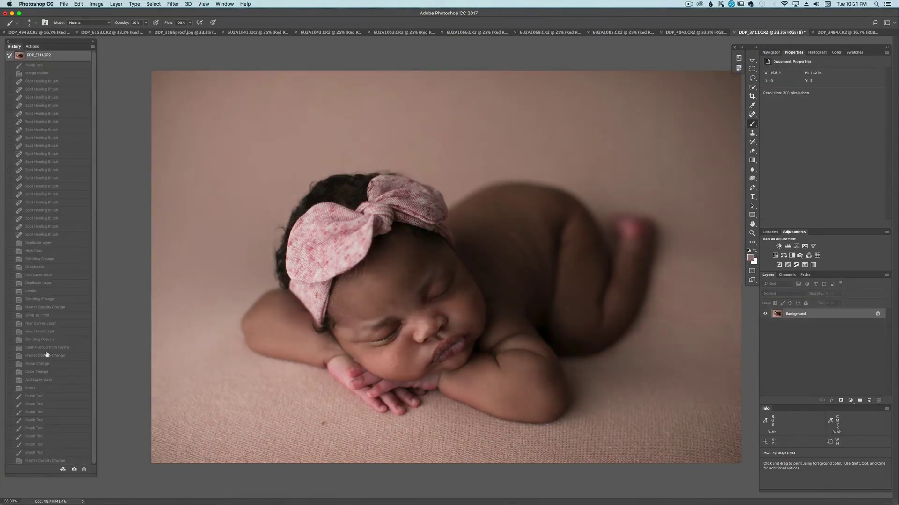
pyautogui.click(46, 461)
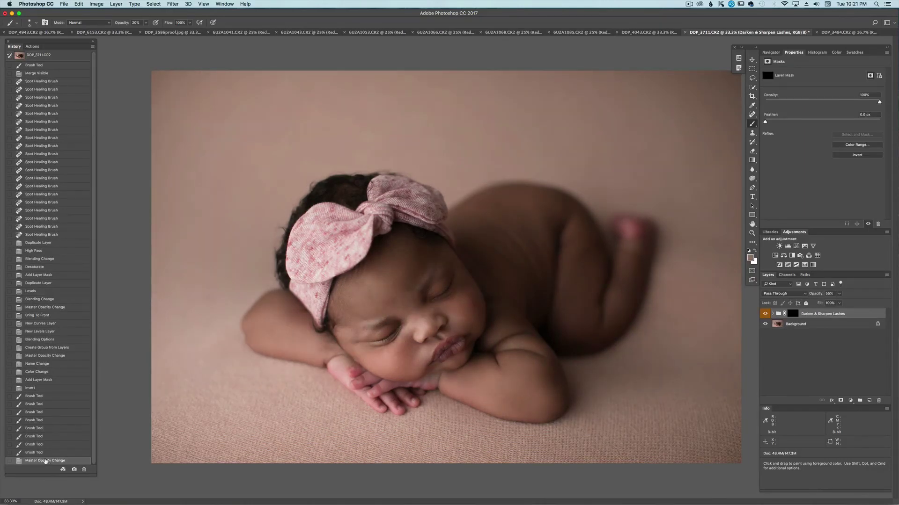